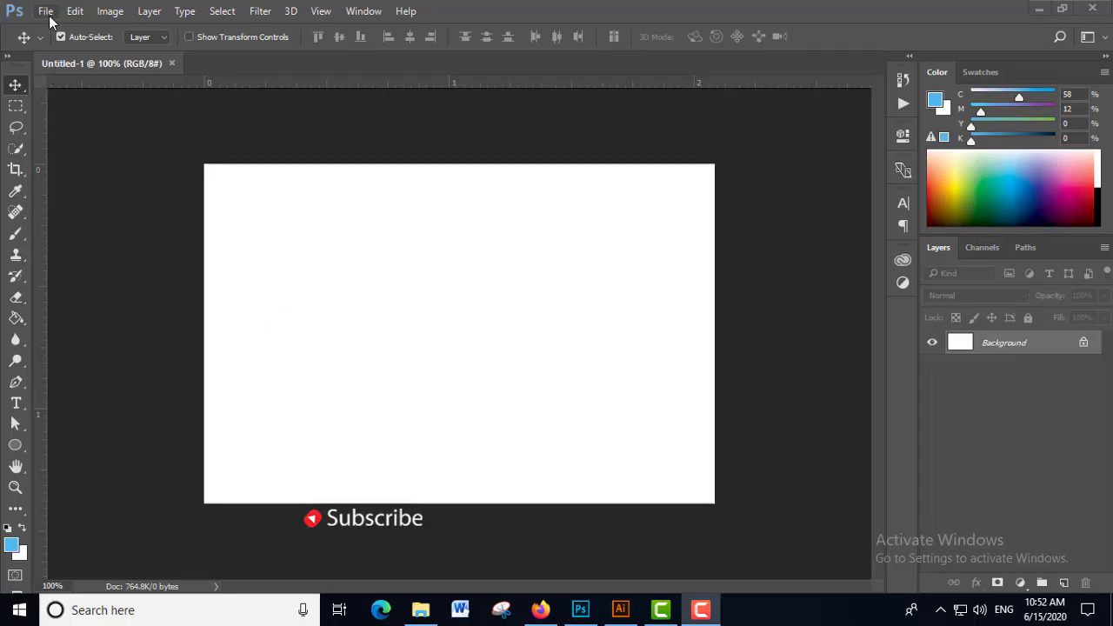
- Open young-woman-with-bright-makeup-black-hat_158538-10366.jpg from the Downloads folder
left_click(46, 10)
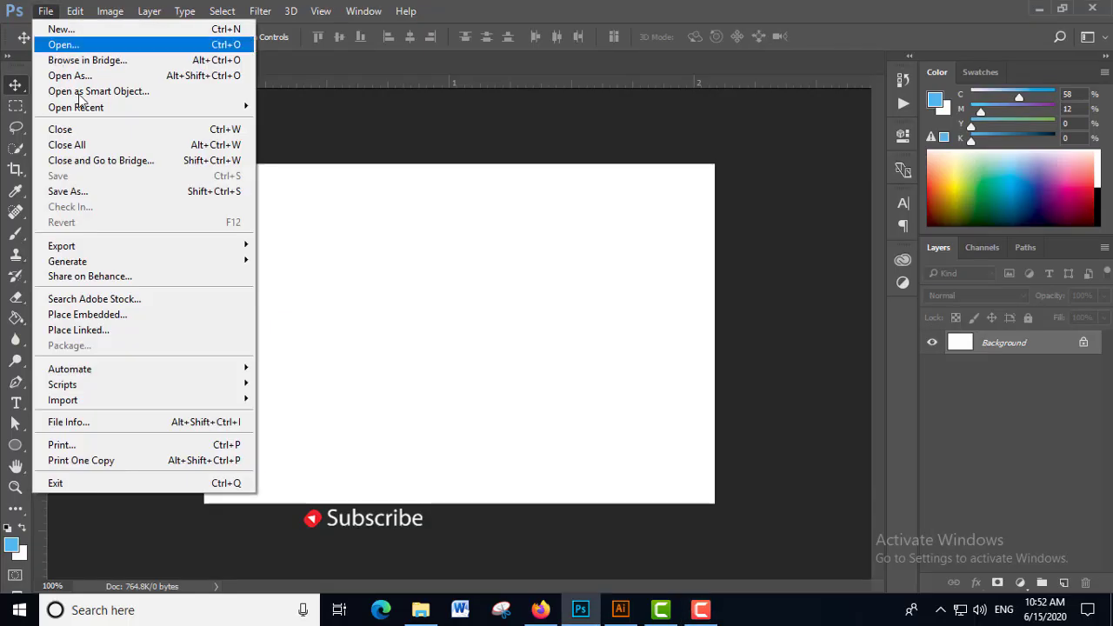
left_click(72, 48)
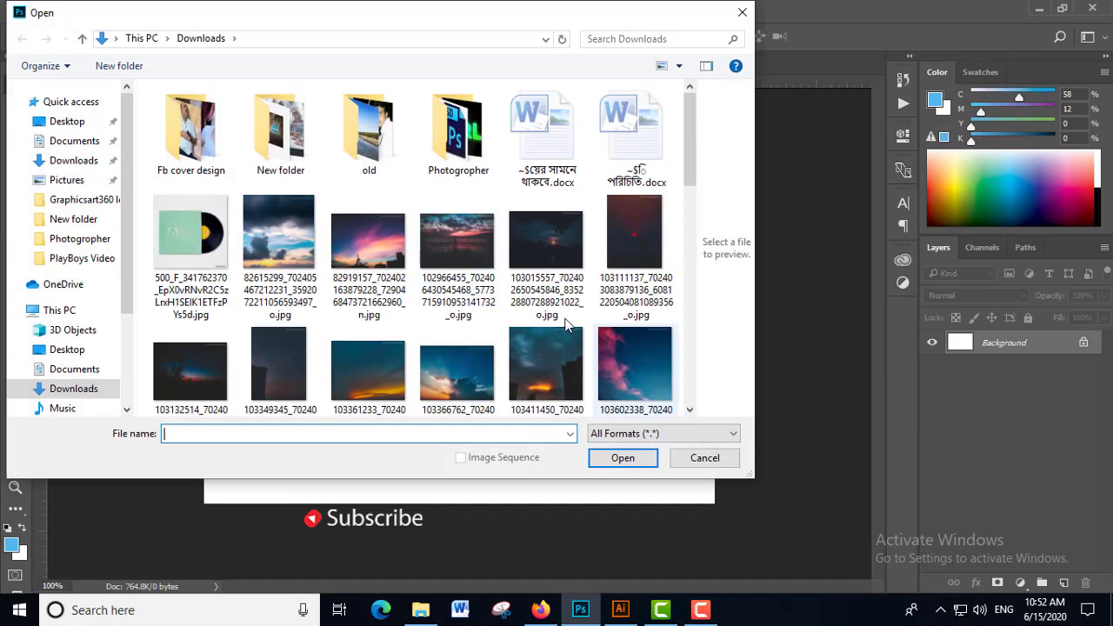
scroll(502, 339, "down", 3)
scroll(502, 339, "down", 3)
left_click(374, 326)
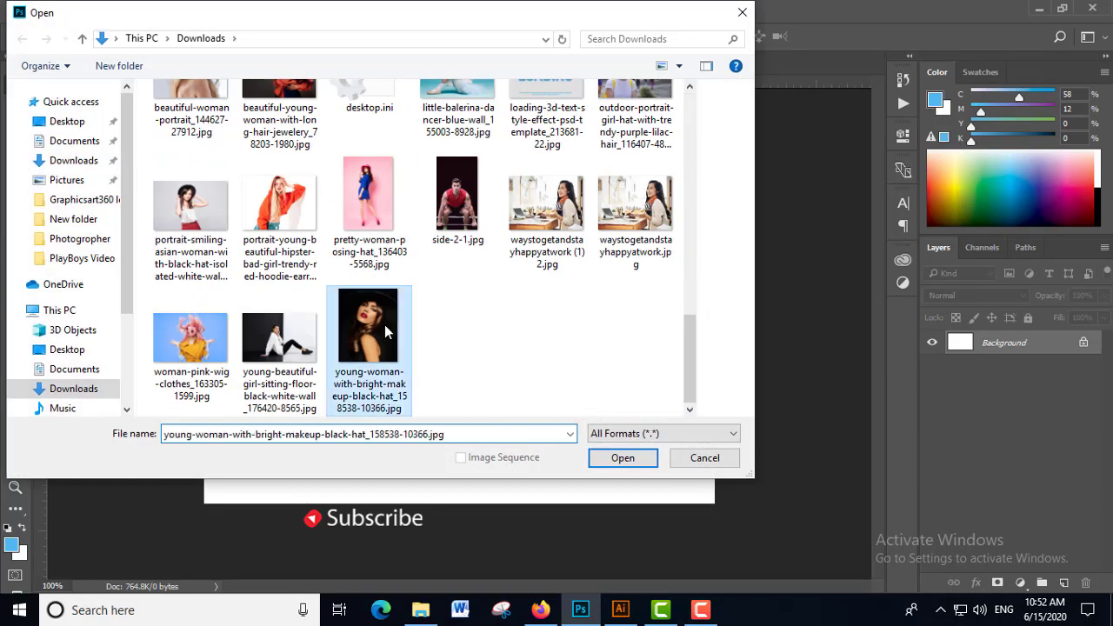
left_click(623, 457)
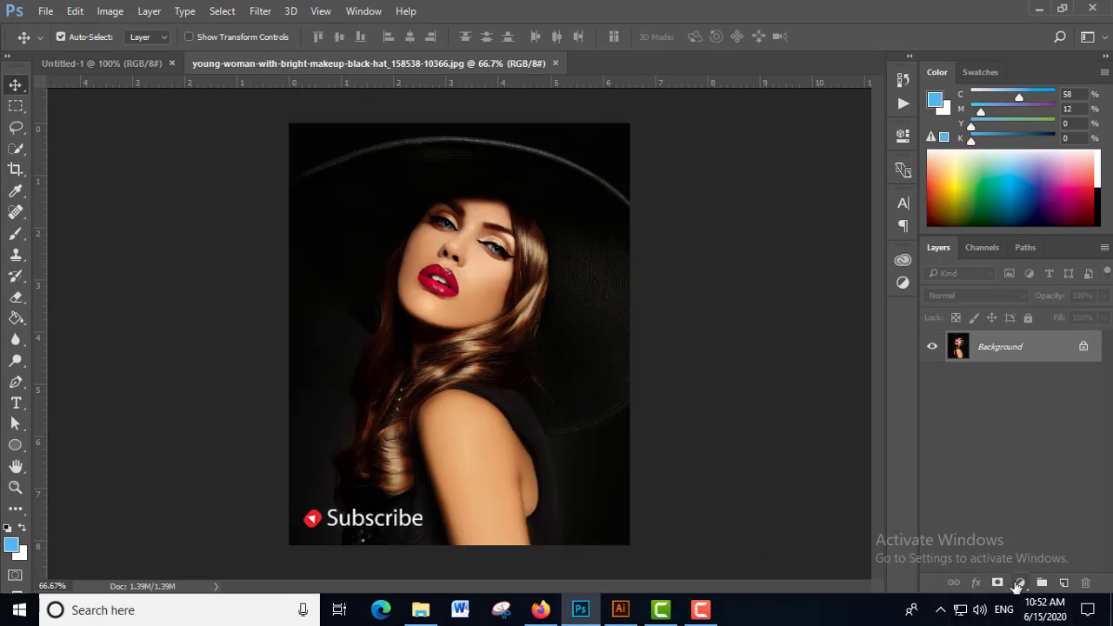
- Add a Gradient Map layer whose left stop is set to black, giving a black-to-white gradient
left_click(1020, 583)
left_click(1005, 549)
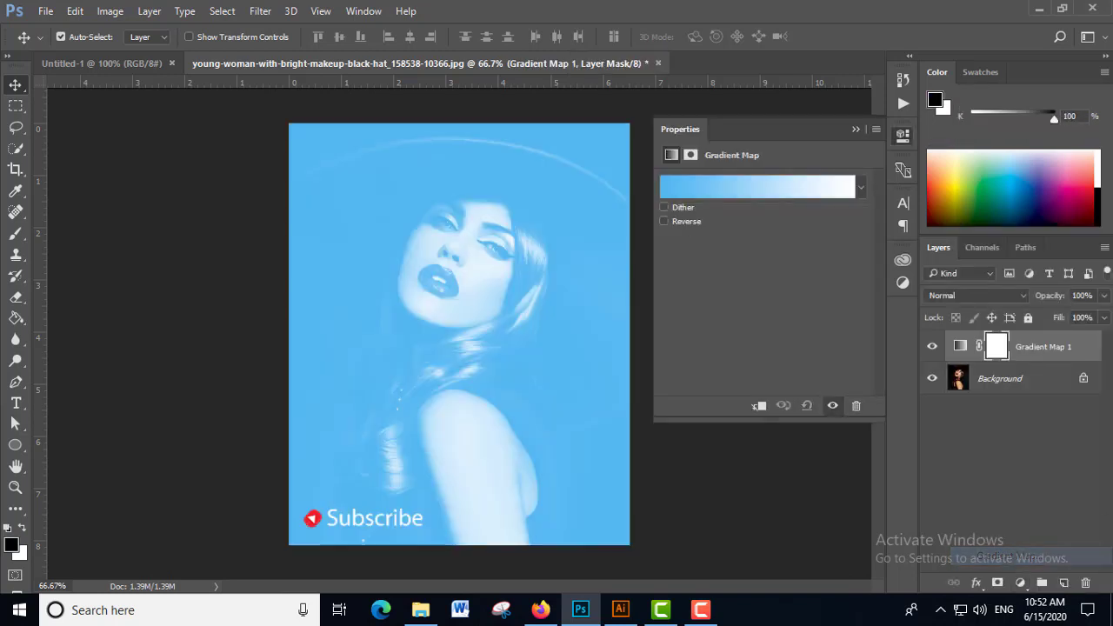
left_click(698, 190)
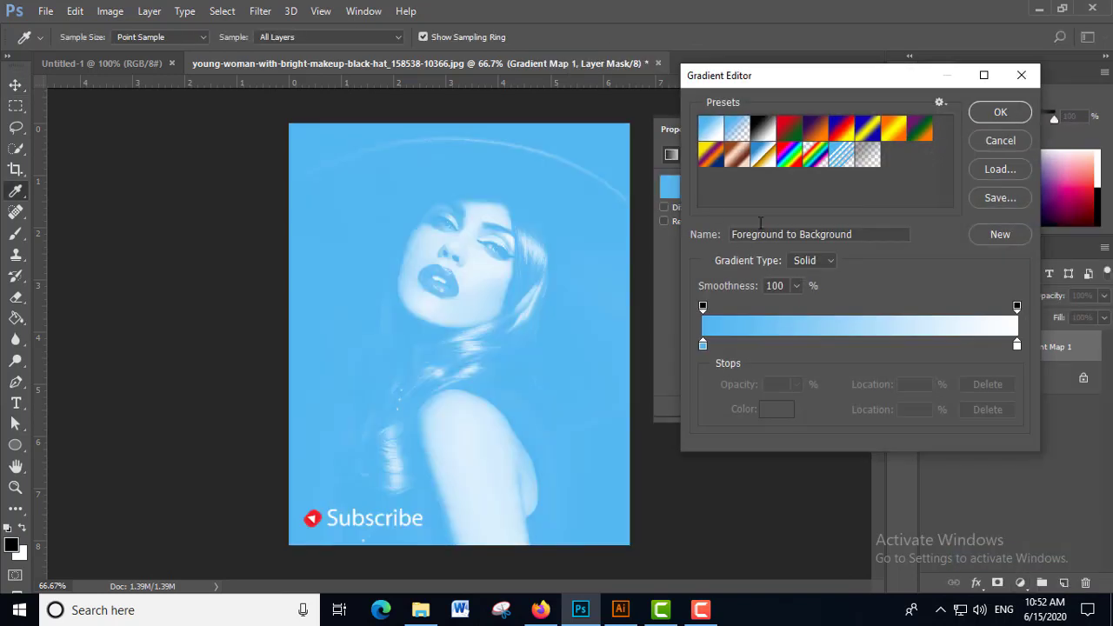
left_click(701, 345)
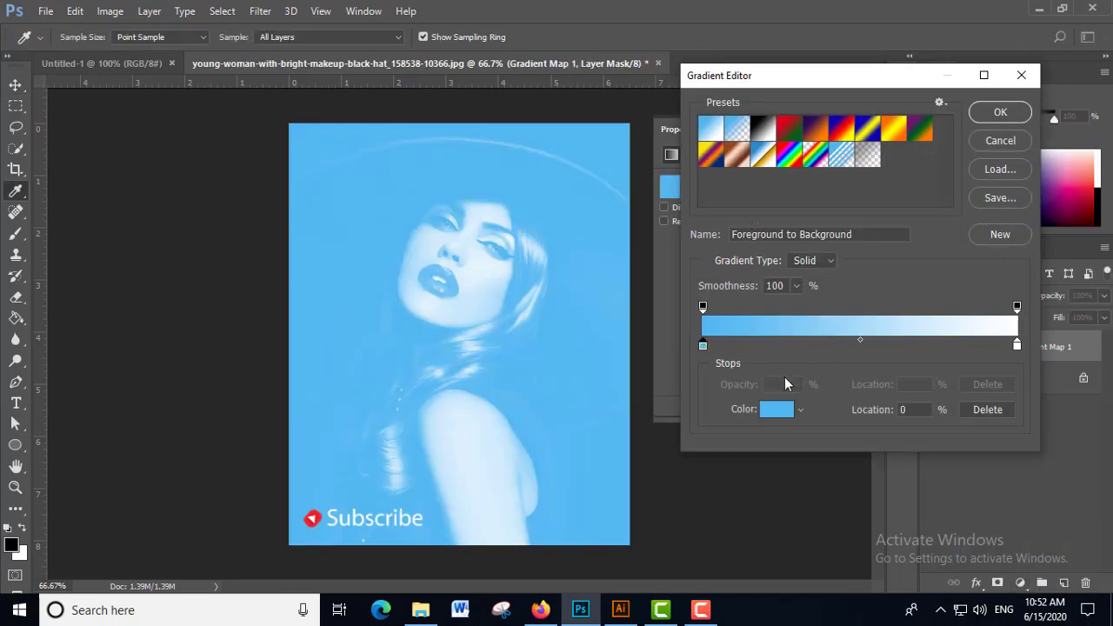
left_click(780, 409)
left_click(675, 331)
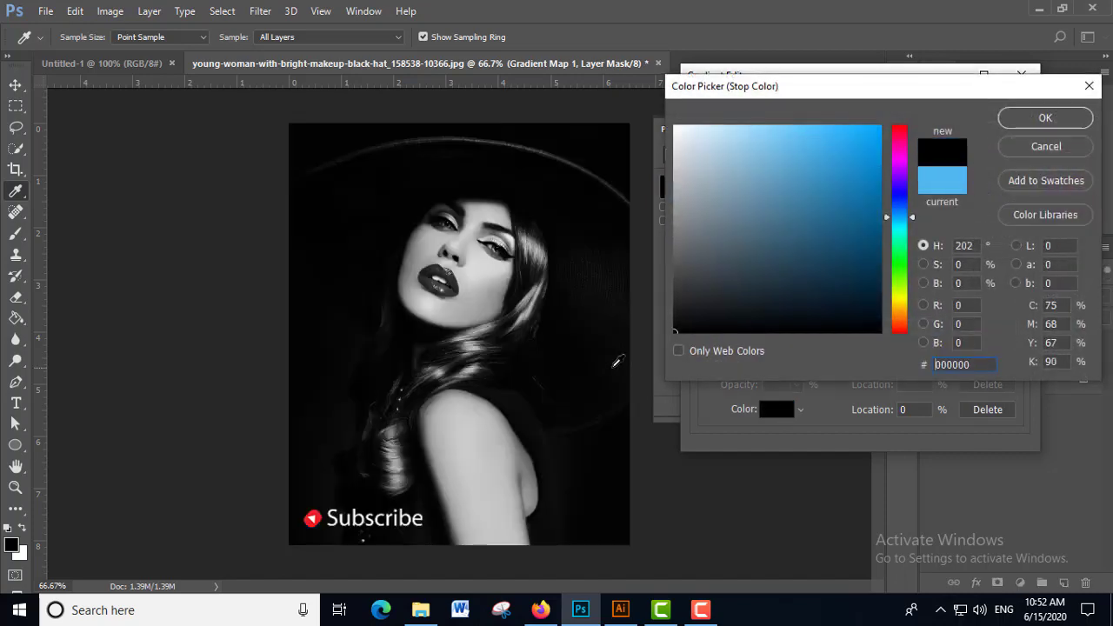
left_click(1032, 121)
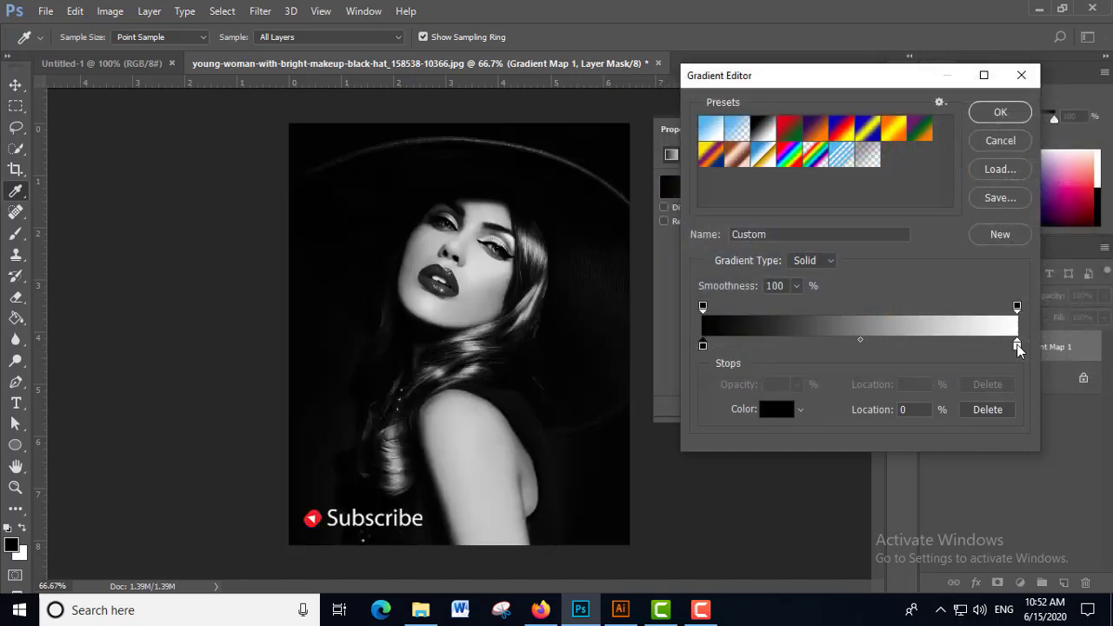
left_click(1000, 112)
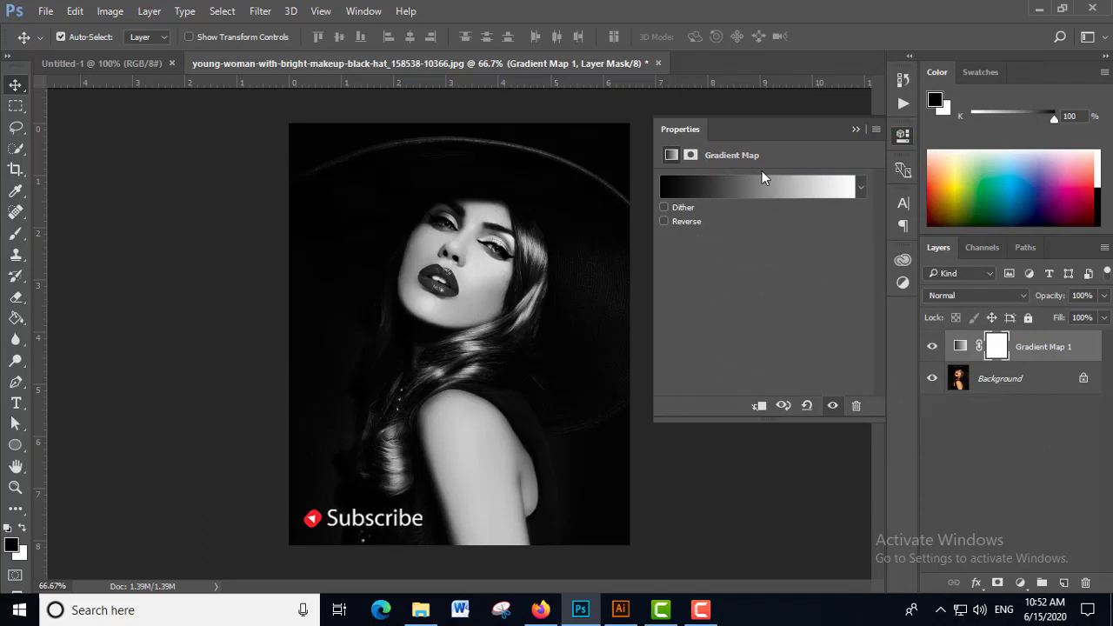
left_click(855, 129)
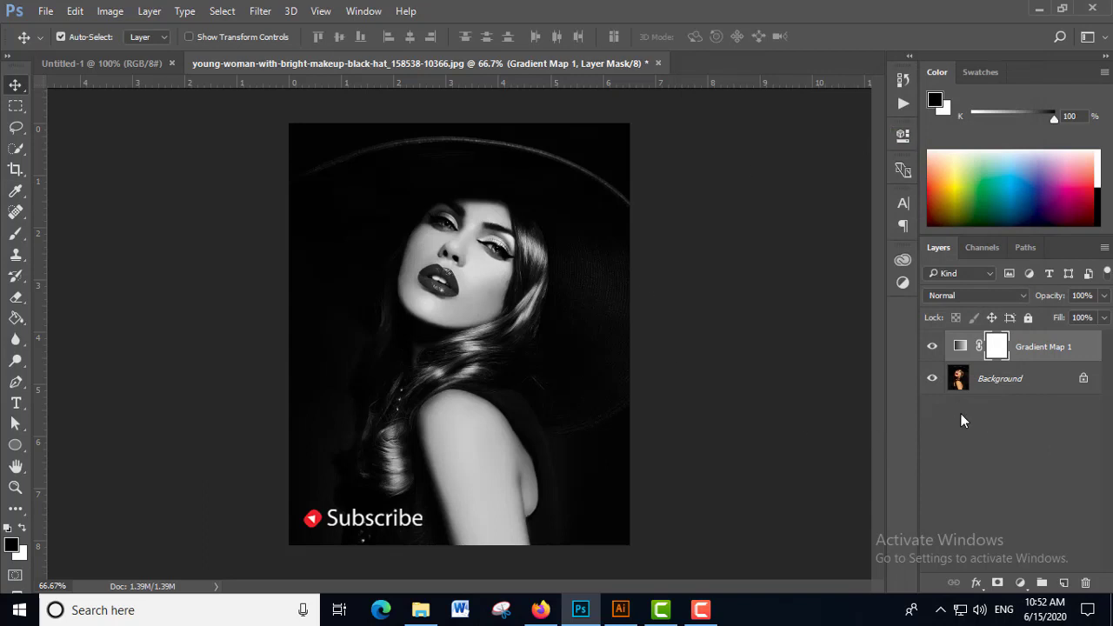
- Add a new Layer 1 clipped to the Gradient Map layer
left_click(1064, 583)
right_click(1040, 352)
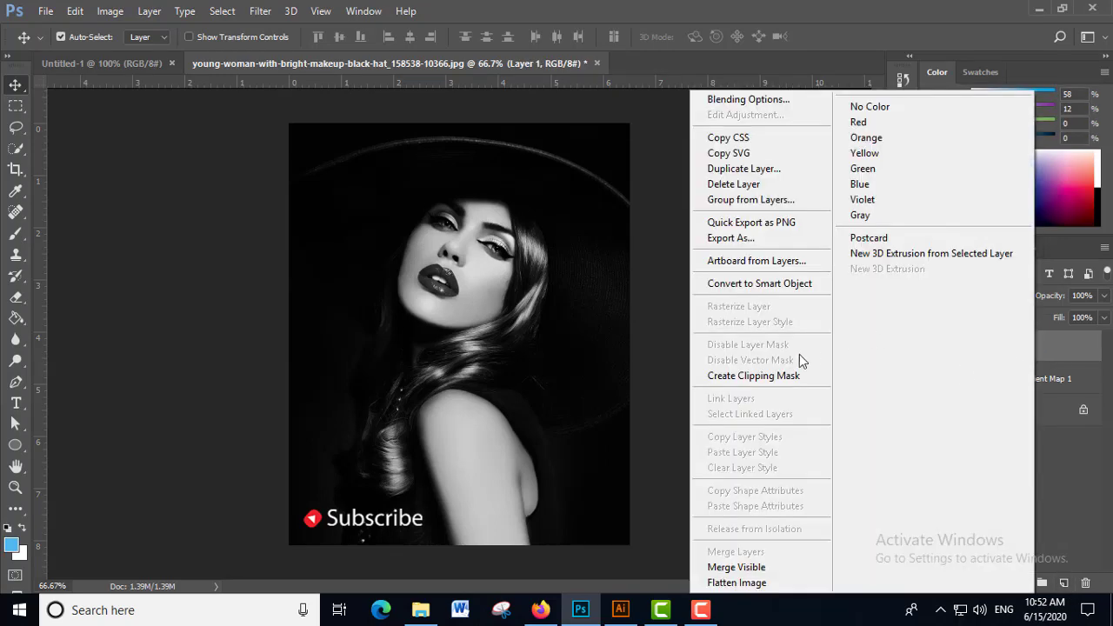
left_click(769, 375)
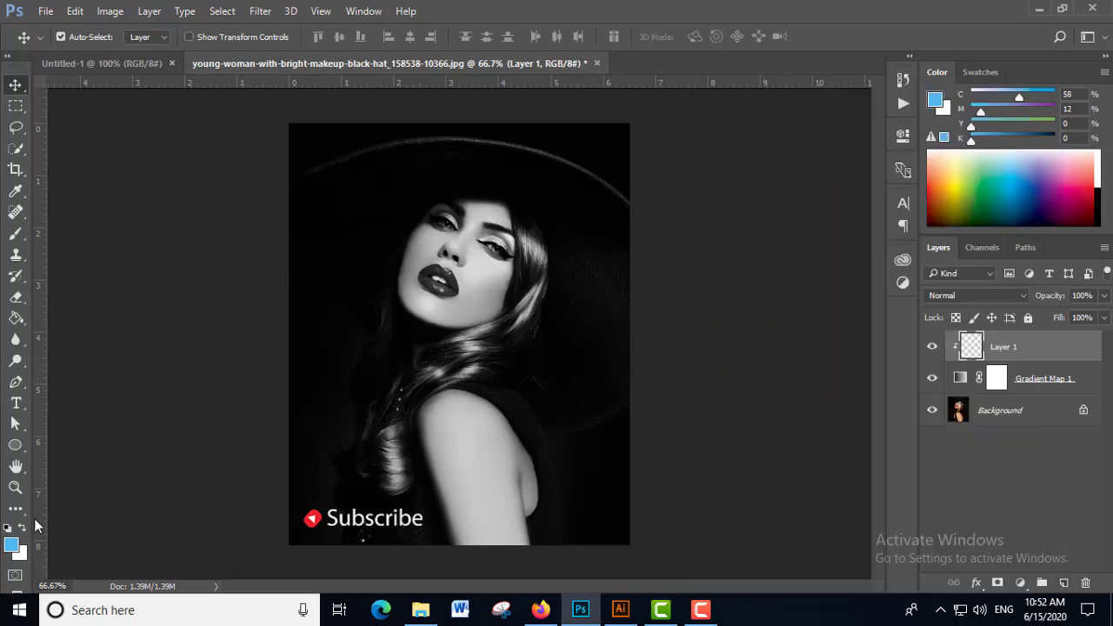
- Choose the Brush and set a vivid pink (#ff34bf) paint colour
left_click(16, 233)
left_click(12, 543)
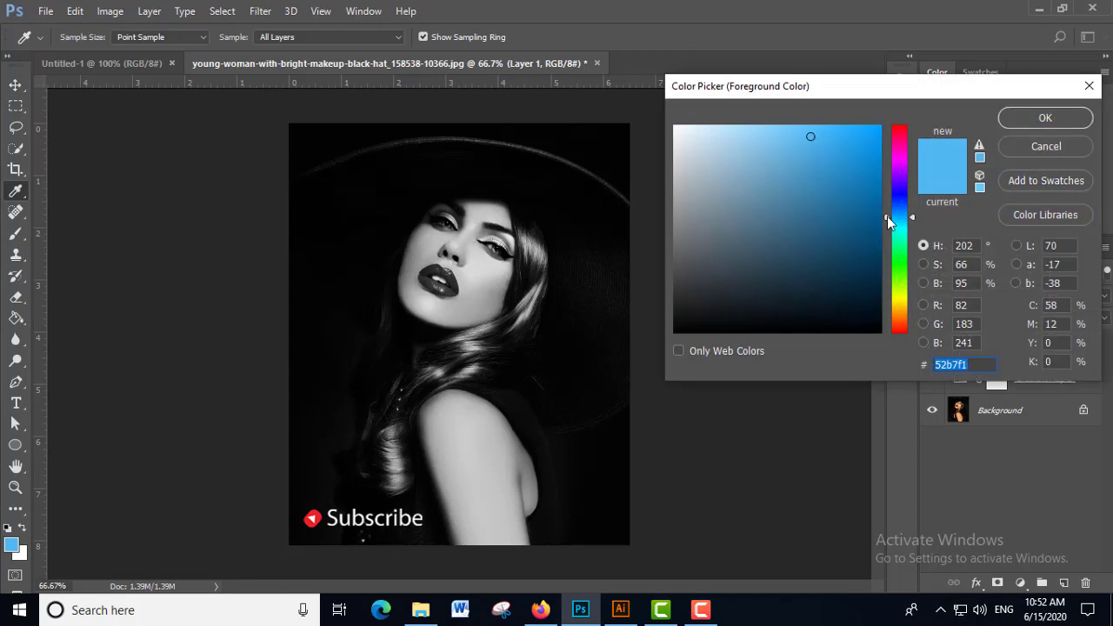
left_click_drag(887, 221, 888, 150)
left_click(812, 125)
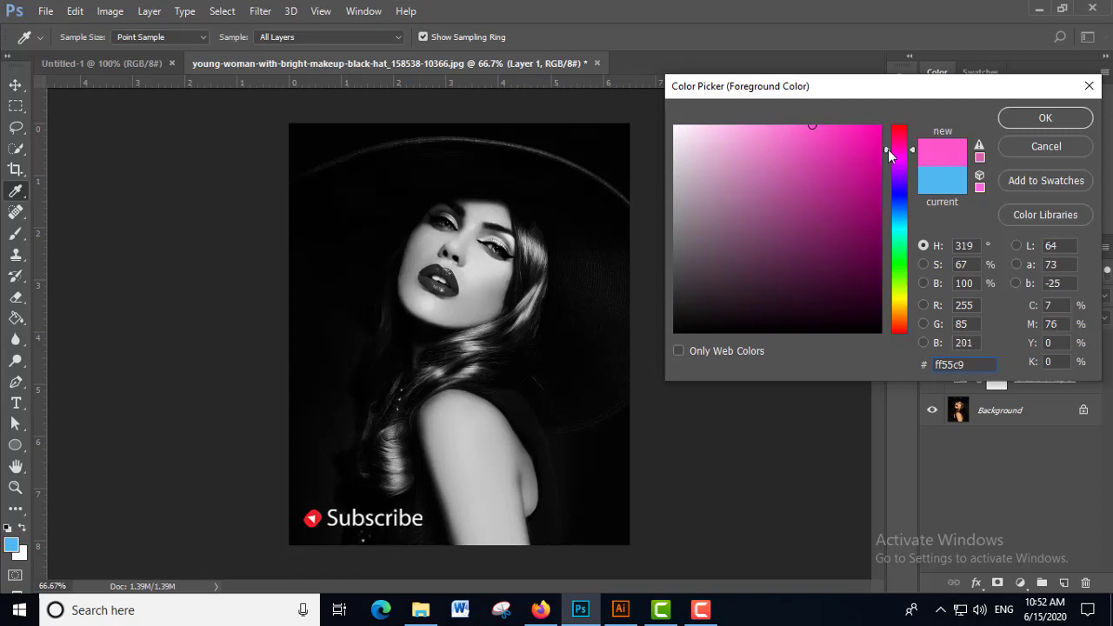
left_click(826, 131)
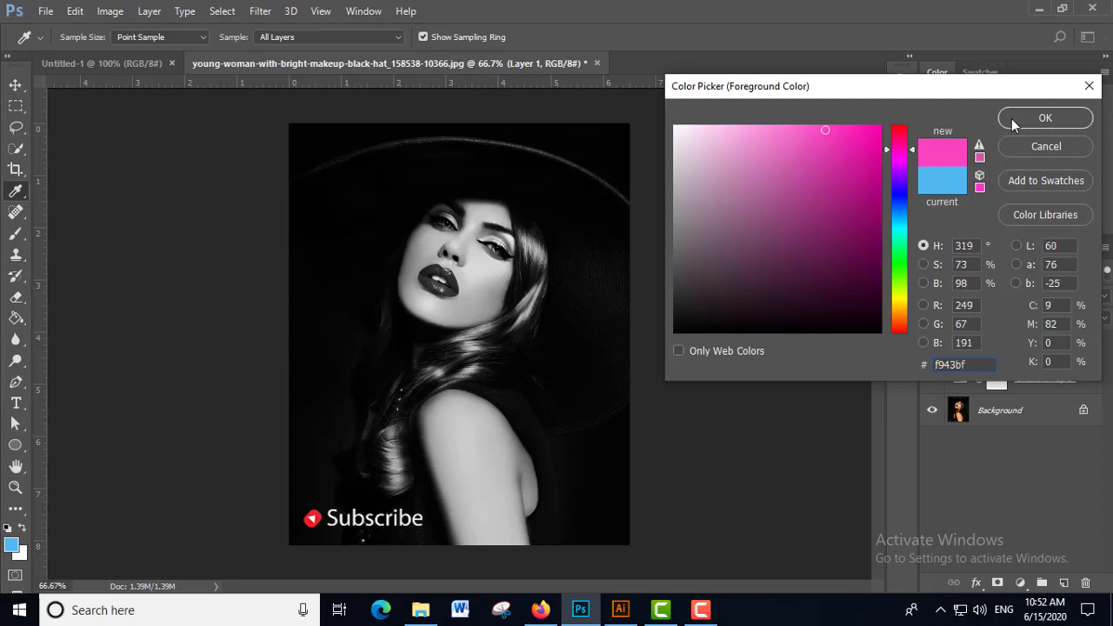
left_click(840, 125)
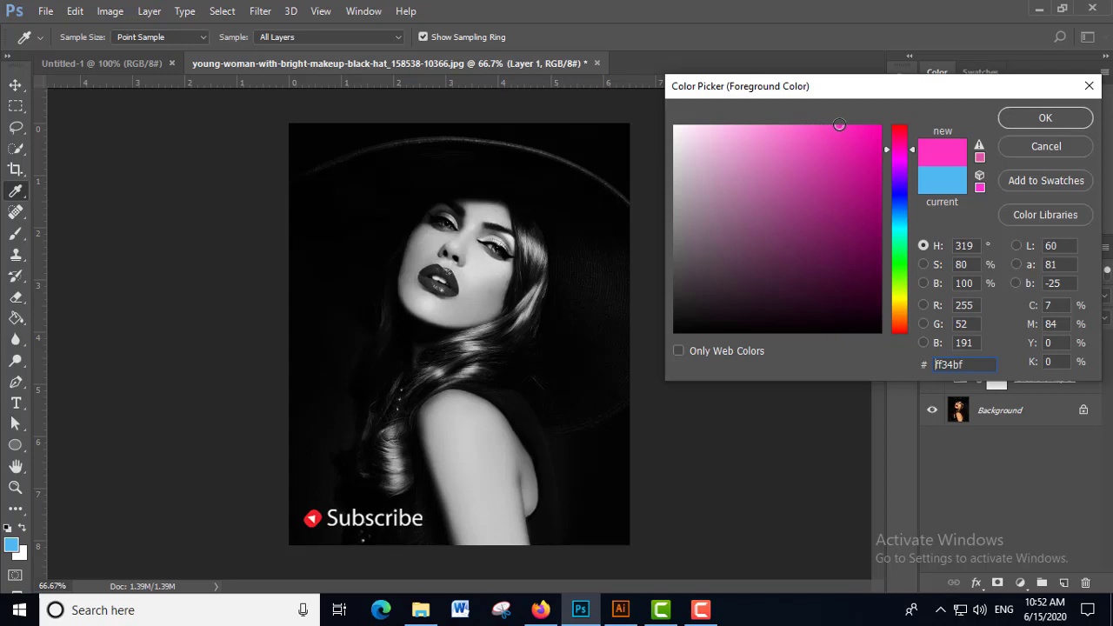
left_click(1009, 117)
- Paint soft pink over the left half and set Layer 1 to Multiply
key("b")
mouse_move(411, 145)
left_mouse_down()
mouse_move(286, 423)
mouse_move(248, 571)
mouse_move(360, 360)
mouse_move(433, 145)
mouse_move(423, 75)
mouse_move(249, 509)
left_mouse_up()
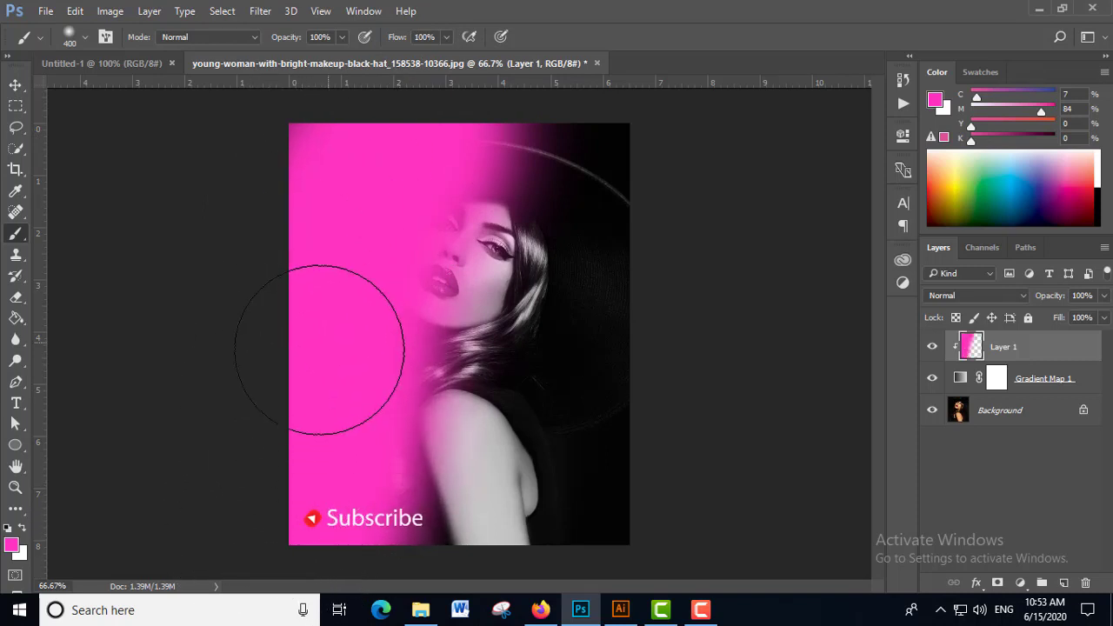
left_click(974, 296)
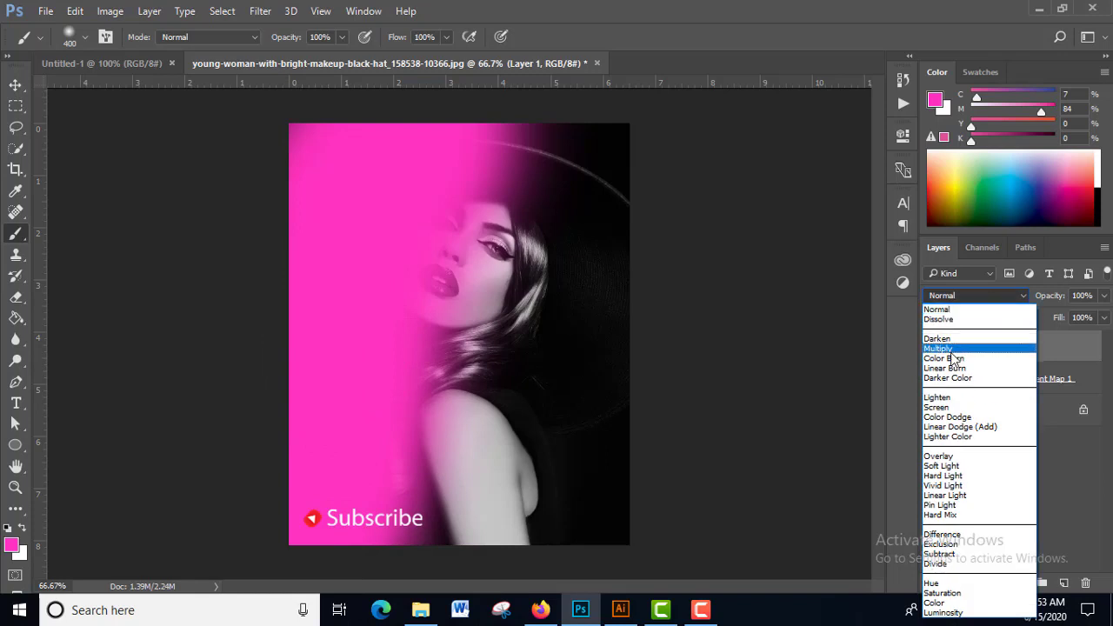
left_click(952, 358)
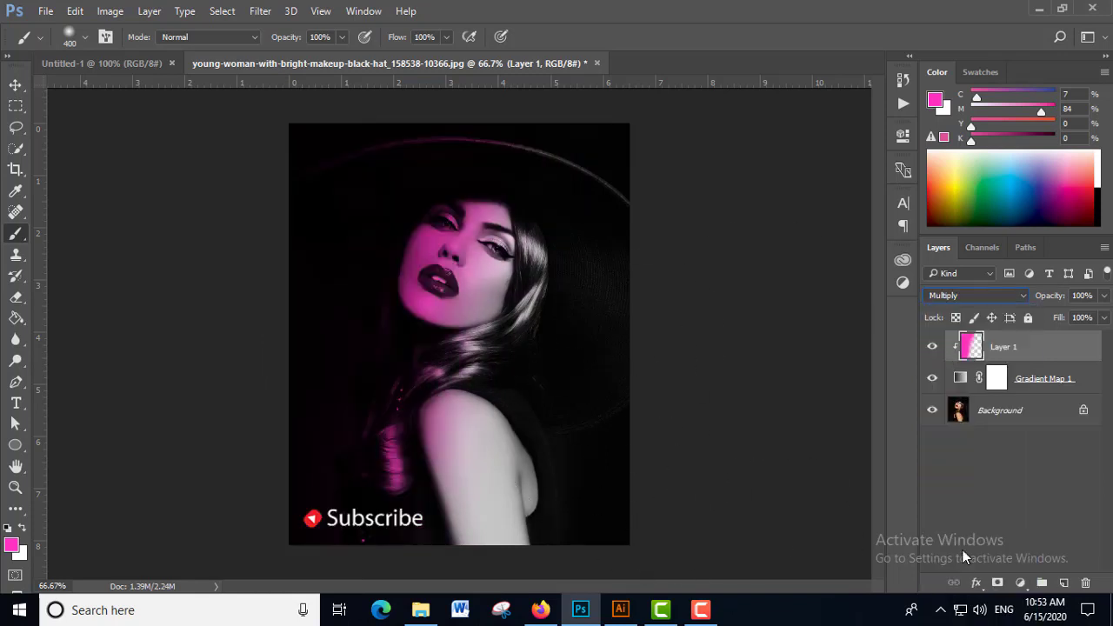
- Add a clipped Layer 2 and choose light blue (#43c3ff) as the paint colour
left_click(1063, 583)
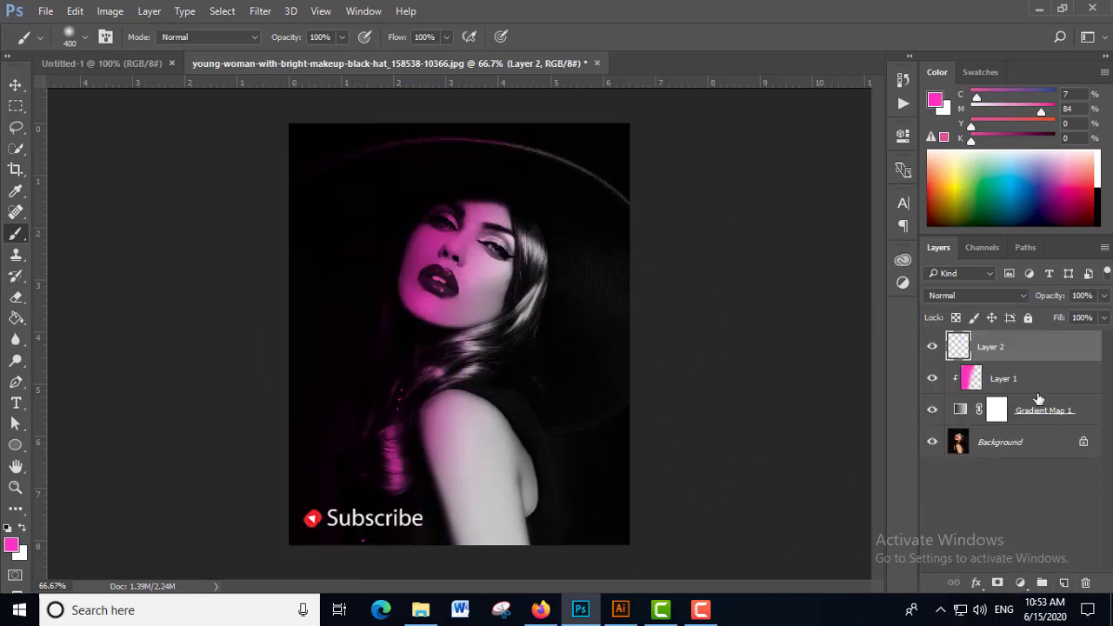
right_click(1035, 356)
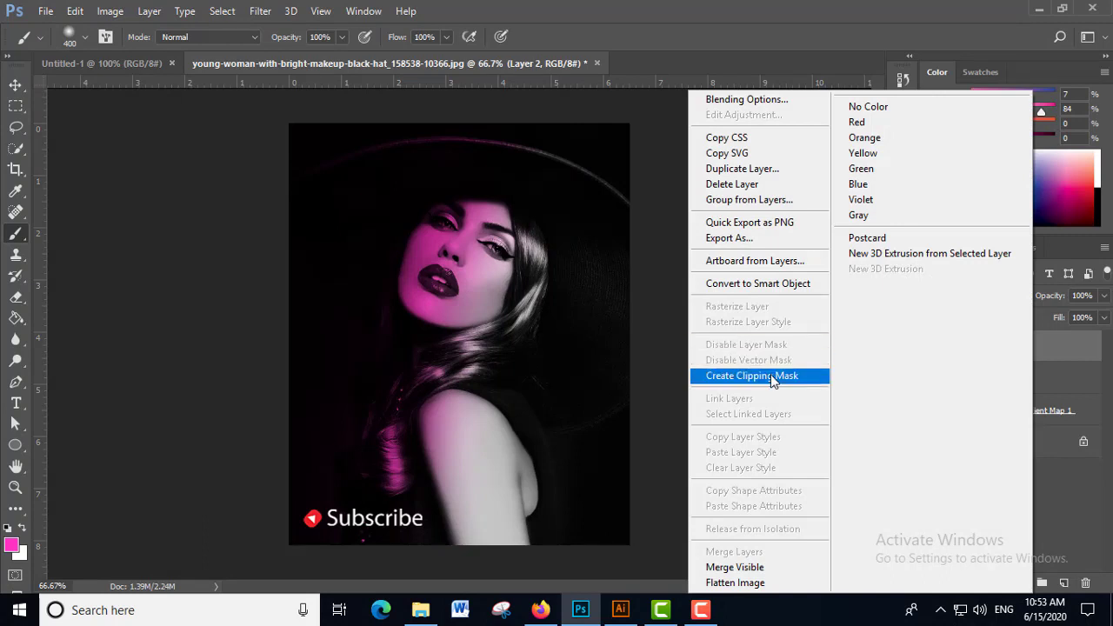
left_click(771, 375)
left_click(12, 546)
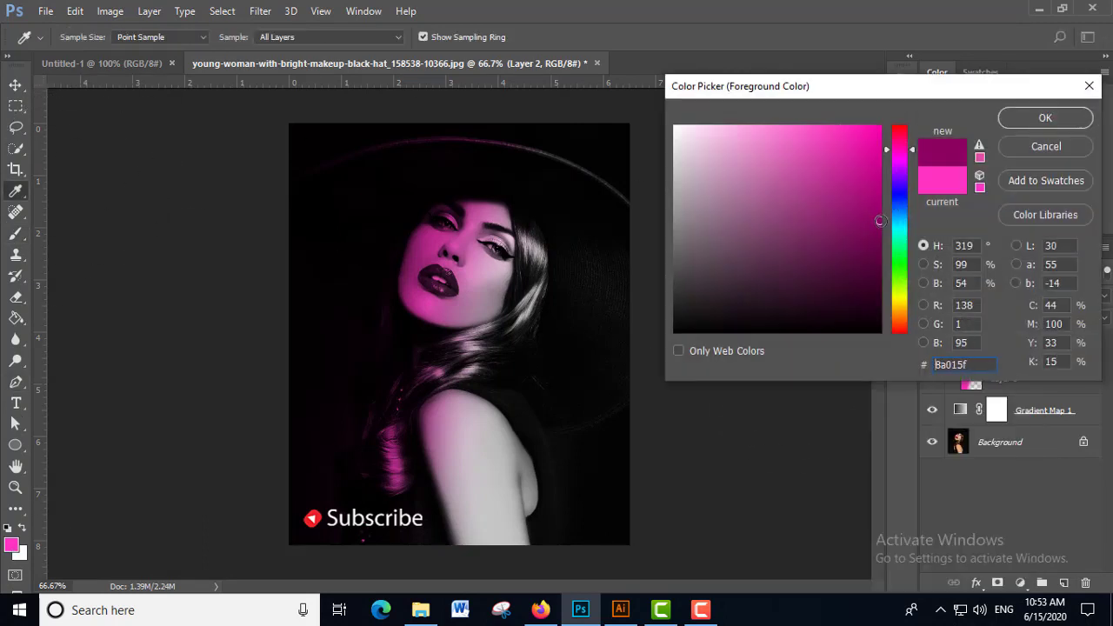
left_click(902, 220)
left_click_drag(849, 156, 822, 126)
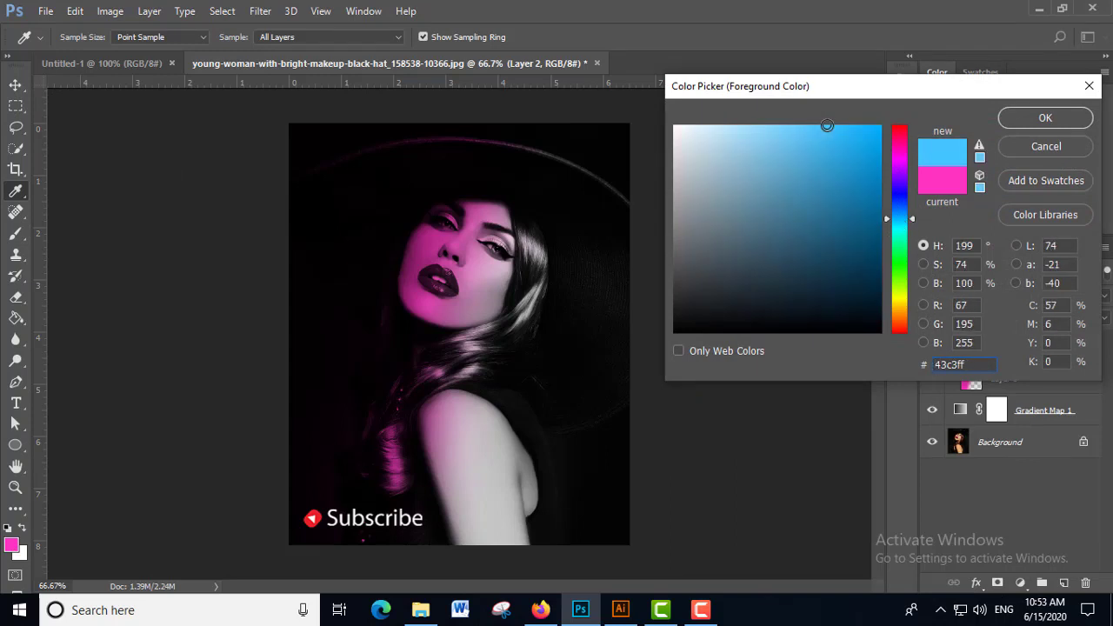
left_click(1013, 118)
- Paint light blue over the right side and set Layer 2 to Multiply
mouse_move(636, 164)
left_mouse_down()
mouse_move(490, 150)
mouse_move(497, 75)
mouse_move(510, 94)
left_mouse_up()
mouse_move(581, 545)
left_mouse_down()
mouse_move(604, 484)
mouse_move(577, 136)
left_mouse_up()
left_click(976, 296)
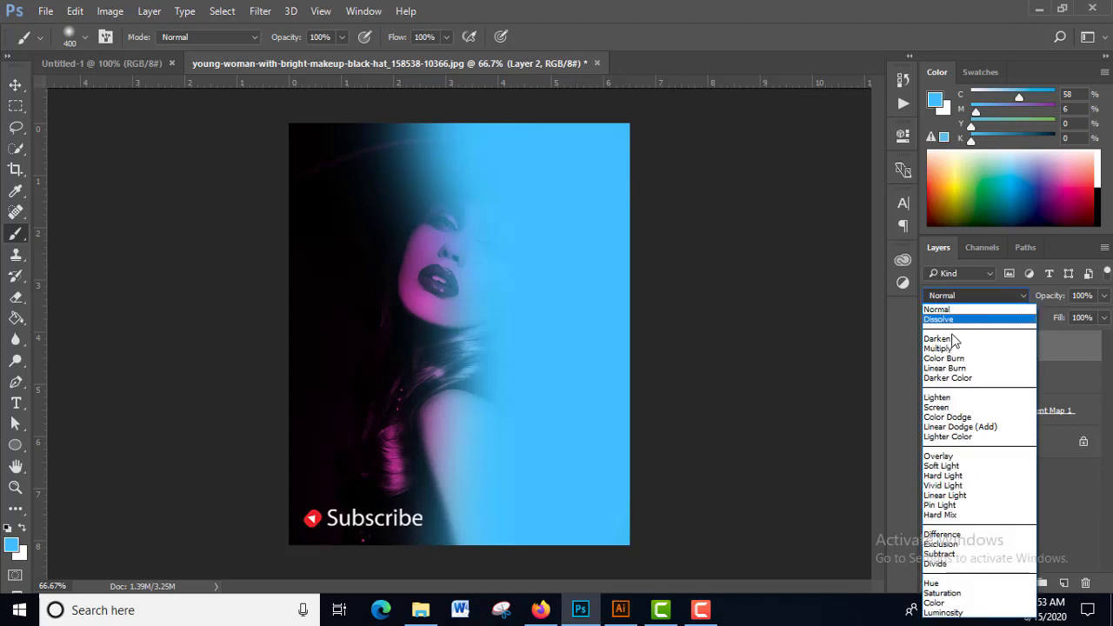
left_click(973, 351)
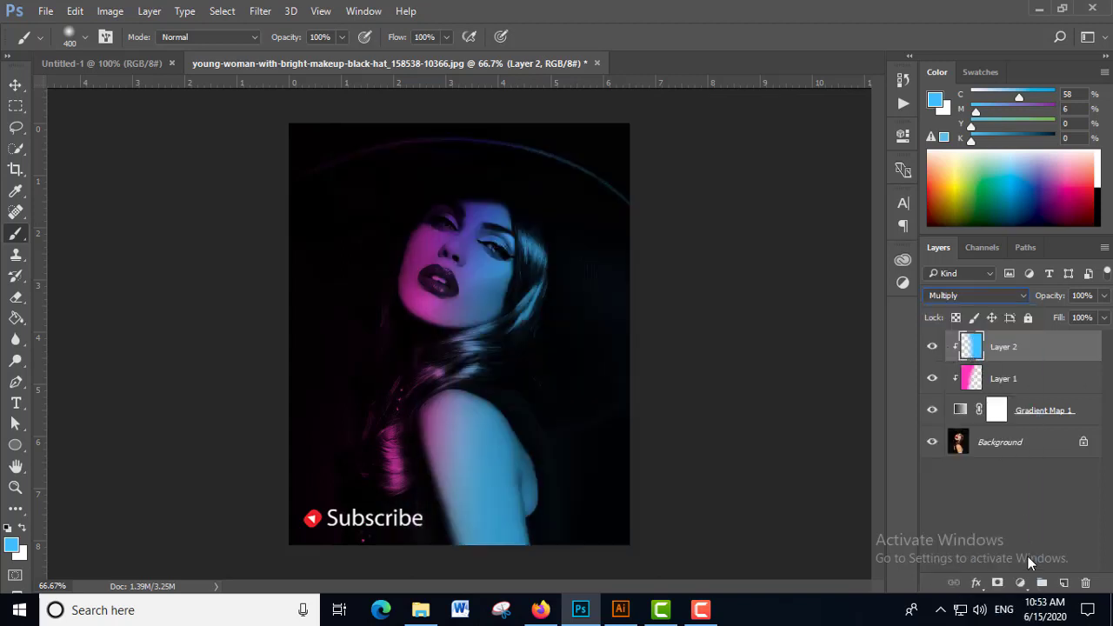
left_click(1021, 585)
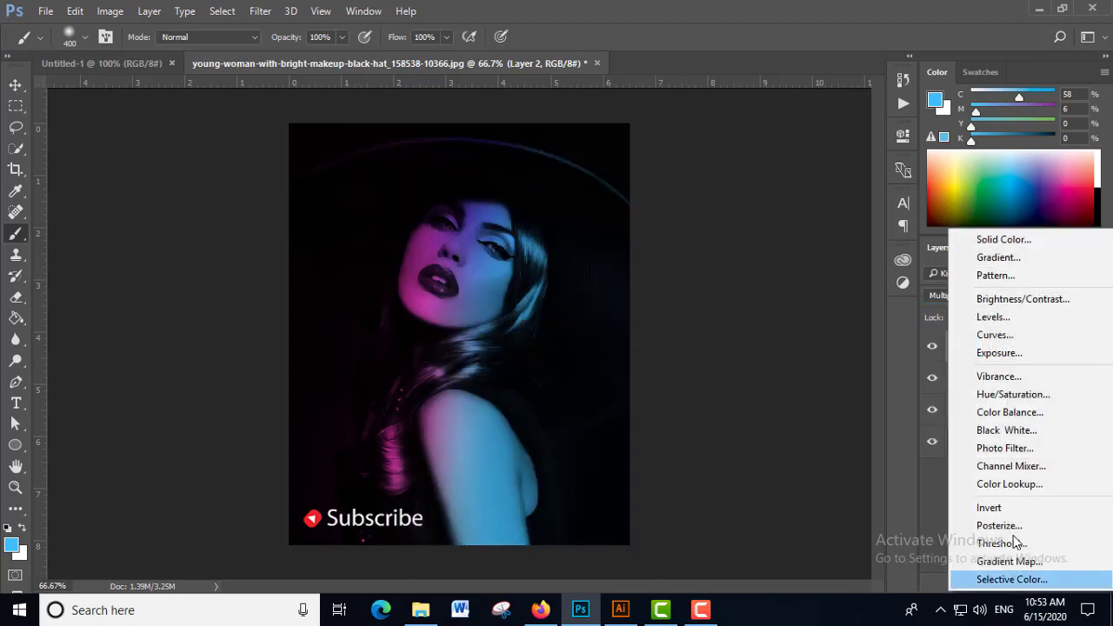
- Add a Curves 1 layer with its midpoint dragged upward to lift the midtones
left_click(995, 336)
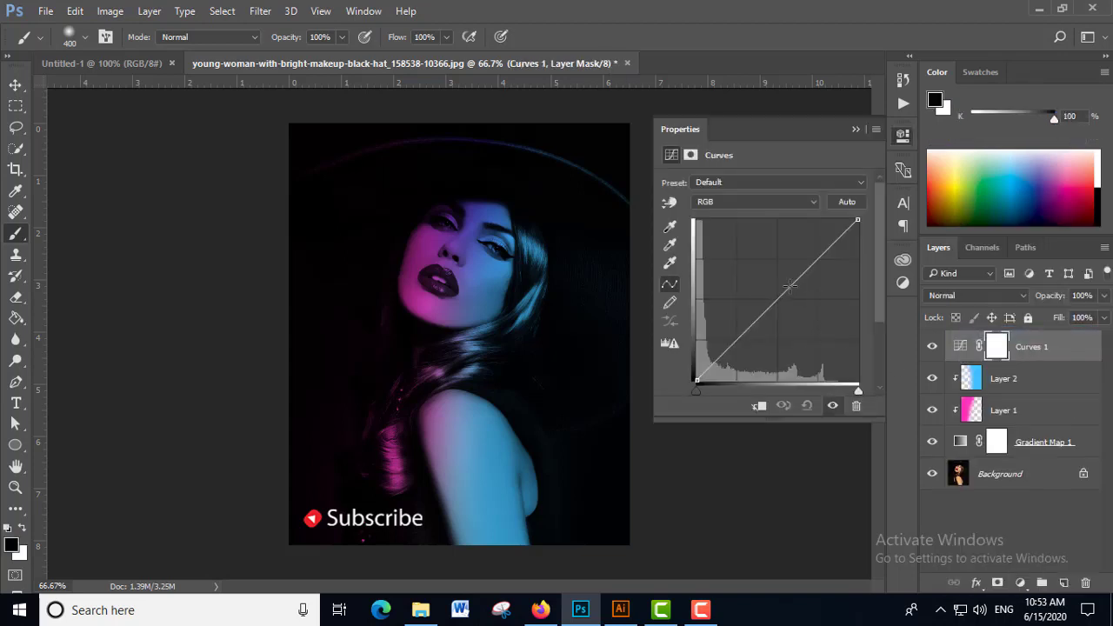
left_click_drag(789, 285, 761, 269)
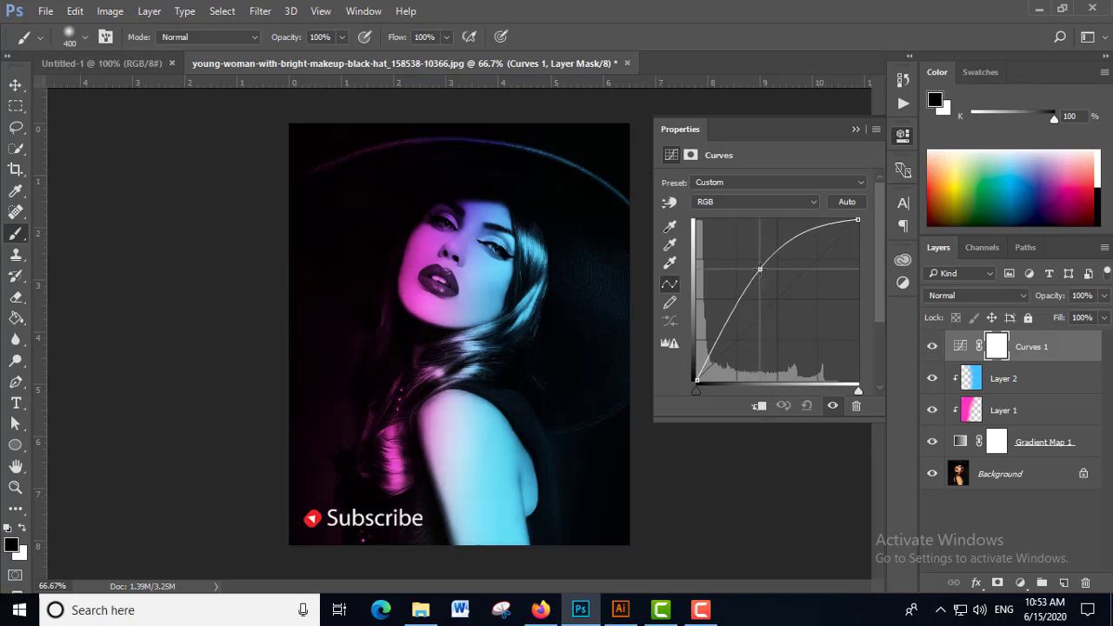
left_click(858, 130)
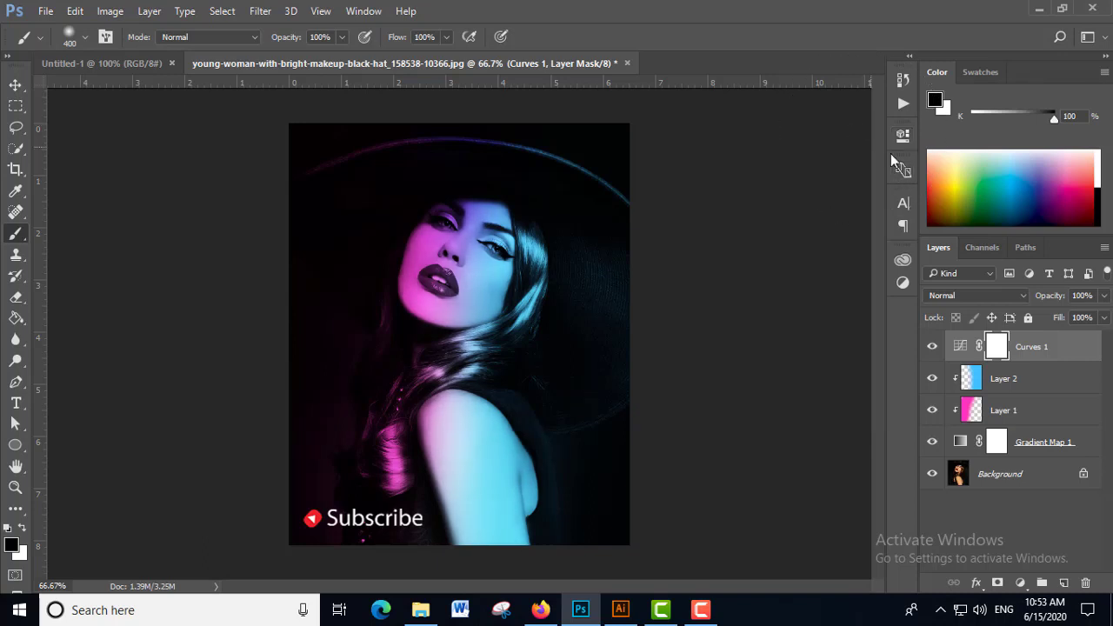
- Set the Pen tool to Shape mode with no fill and an 11.63 px stroke
left_click(17, 87)
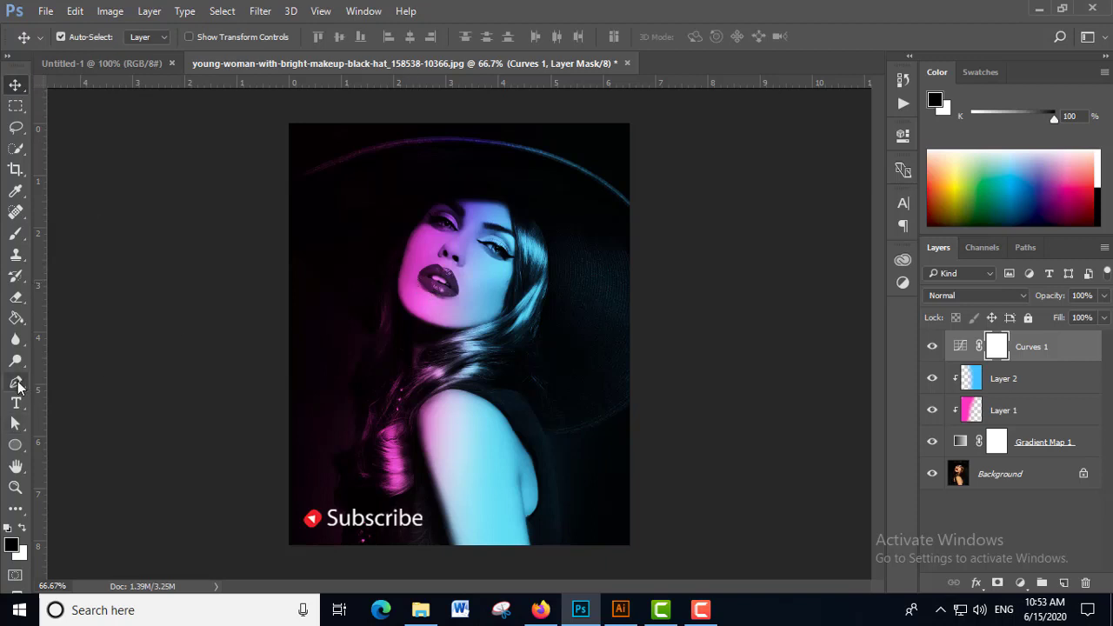
left_click(17, 384)
left_click(151, 39)
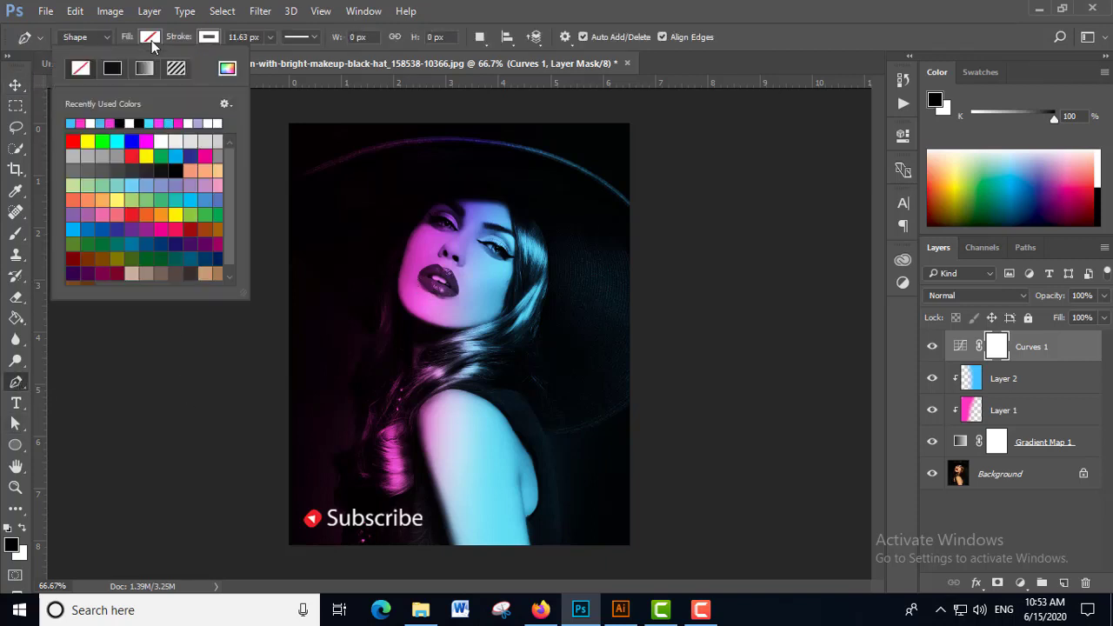
left_click(207, 39)
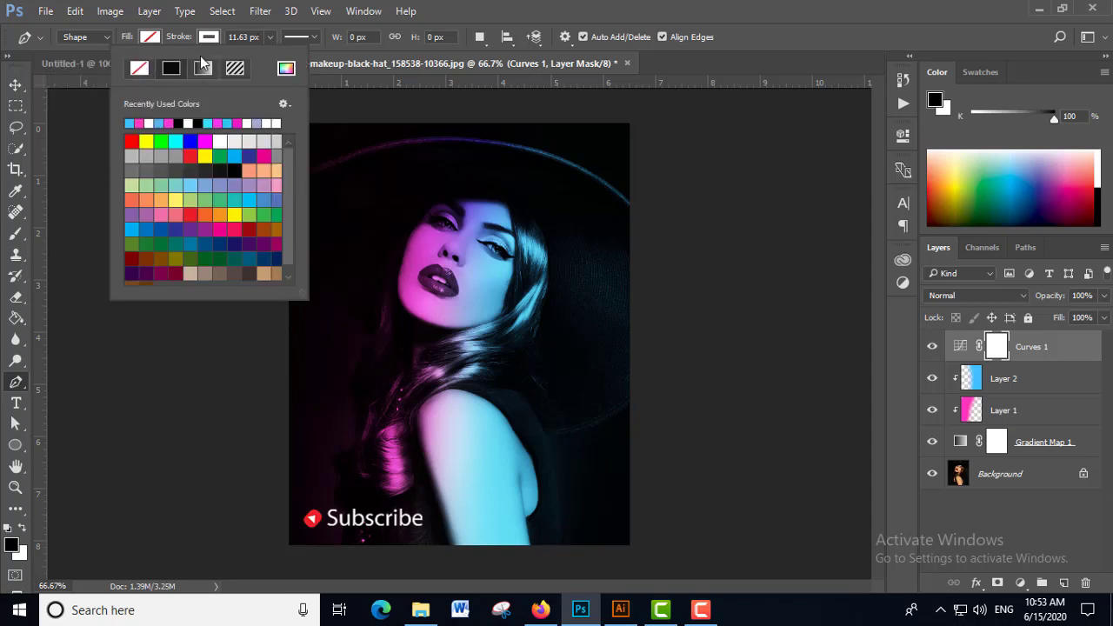
left_click(211, 39)
left_click(271, 40)
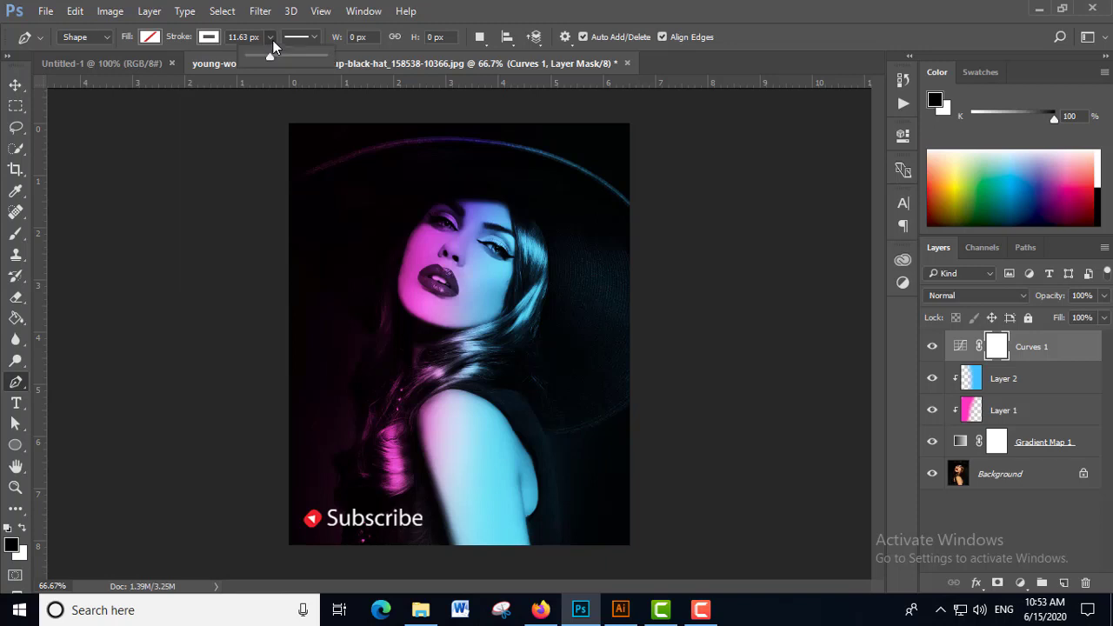
left_click(300, 43)
- Draw a two-point white diagonal line from the image's left edge across the portrait
left_click(287, 412)
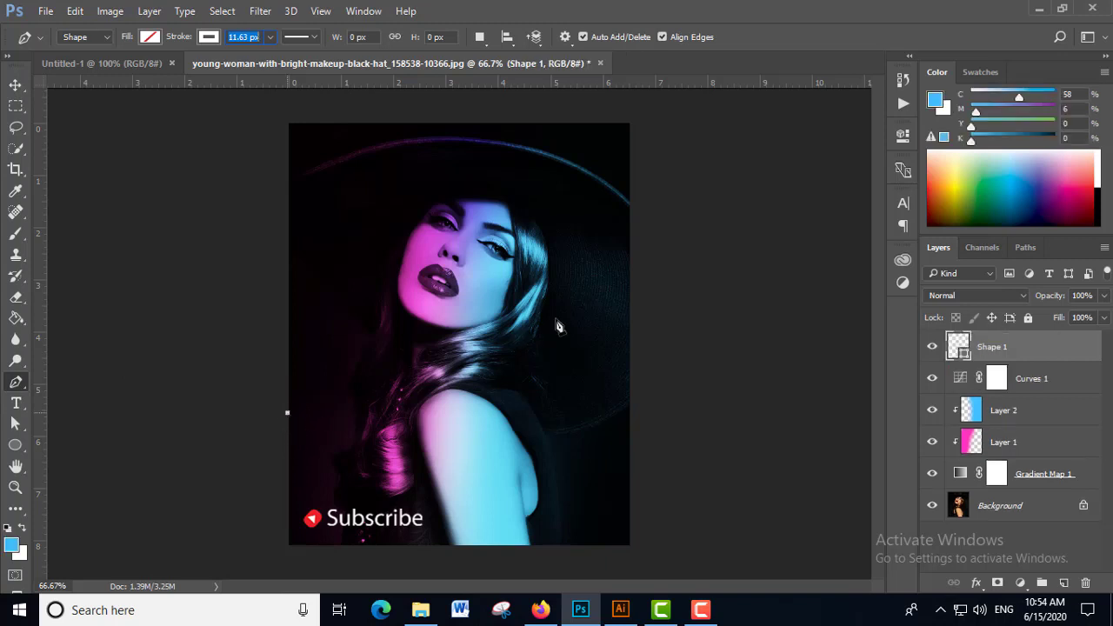
left_click(637, 292)
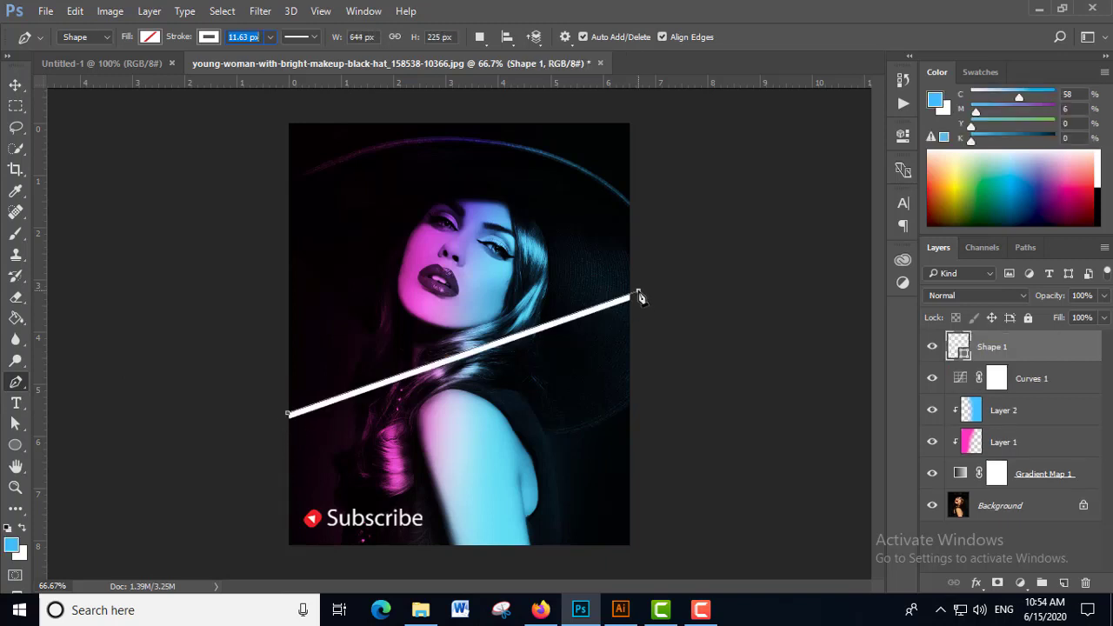
left_click(15, 85)
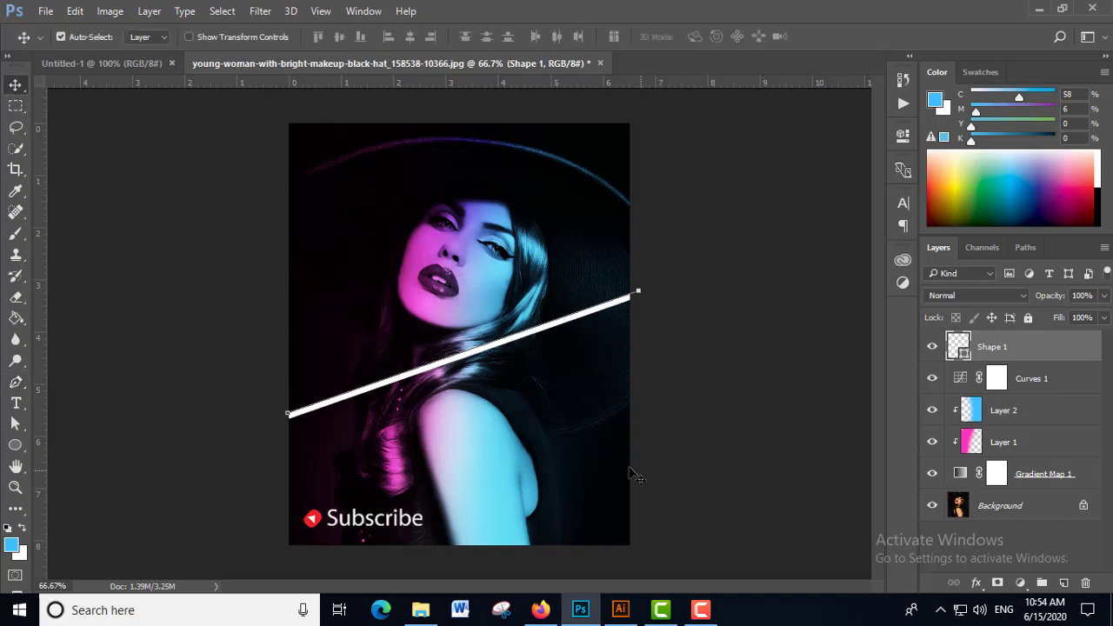
- Give Shape 1 an Inner Glow: 52% opacity, Softer technique, choke 10, size 35 px
left_click(976, 583)
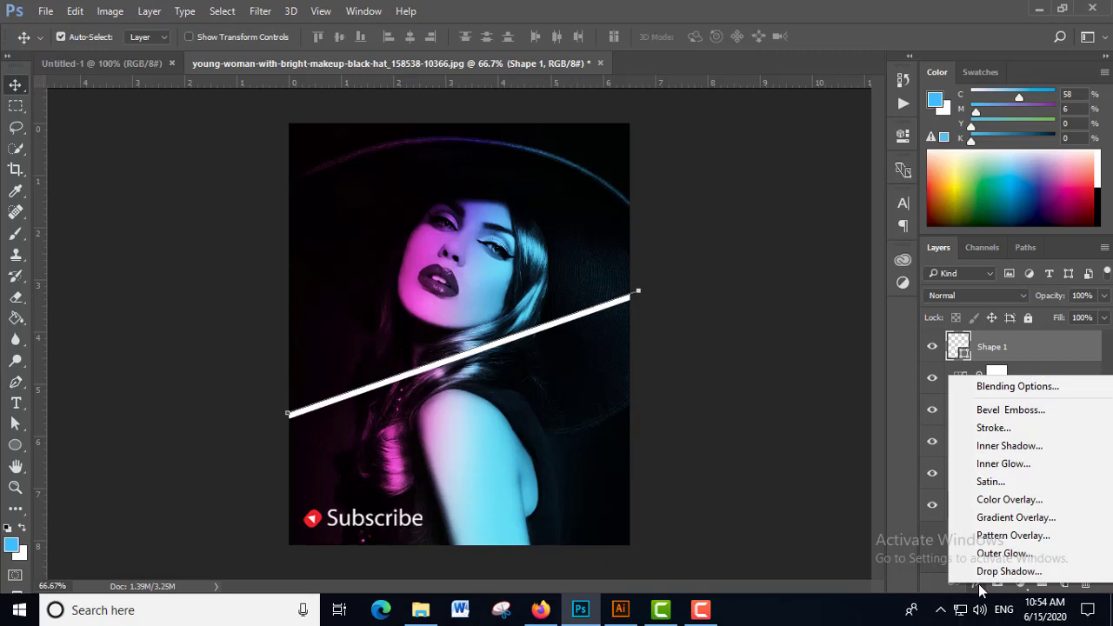
left_click(1005, 464)
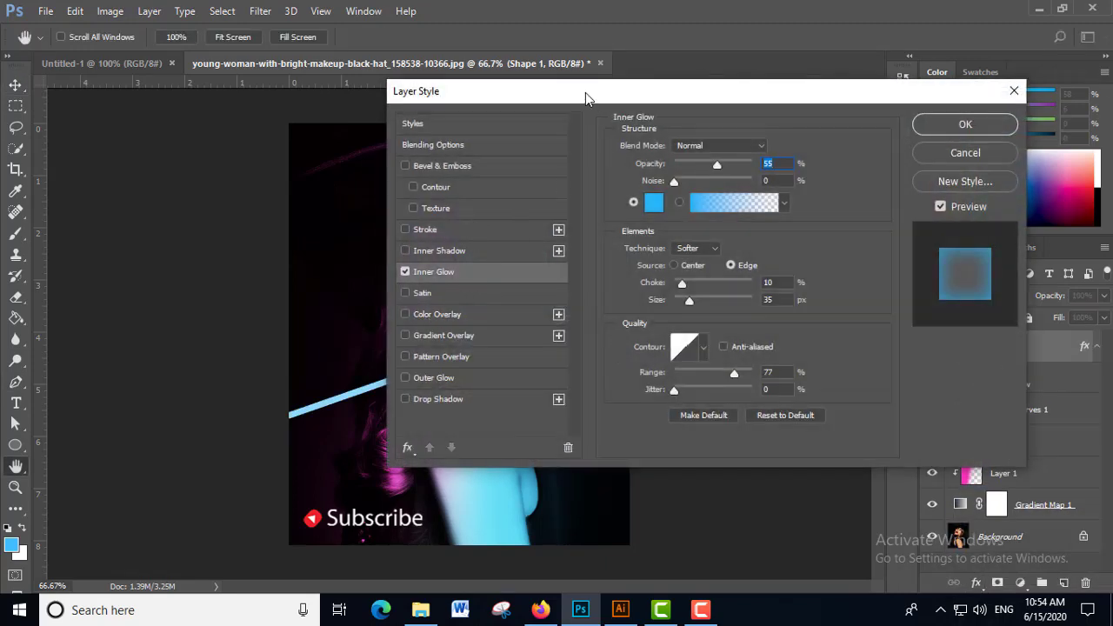
left_click_drag(586, 92, 749, 67)
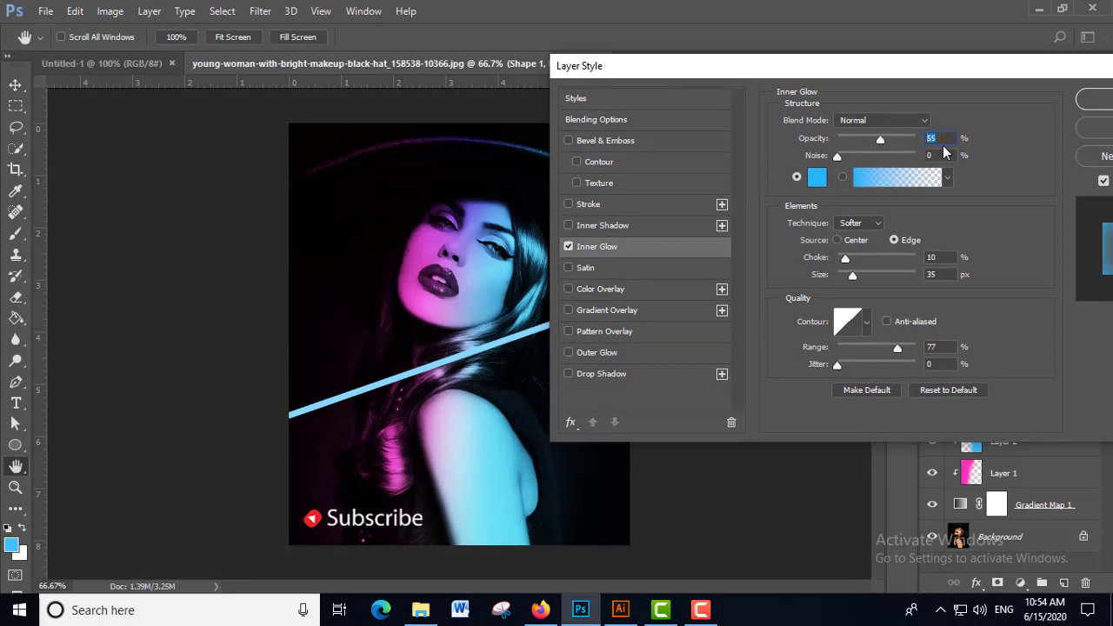
type("52")
left_click(857, 224)
left_click(852, 235)
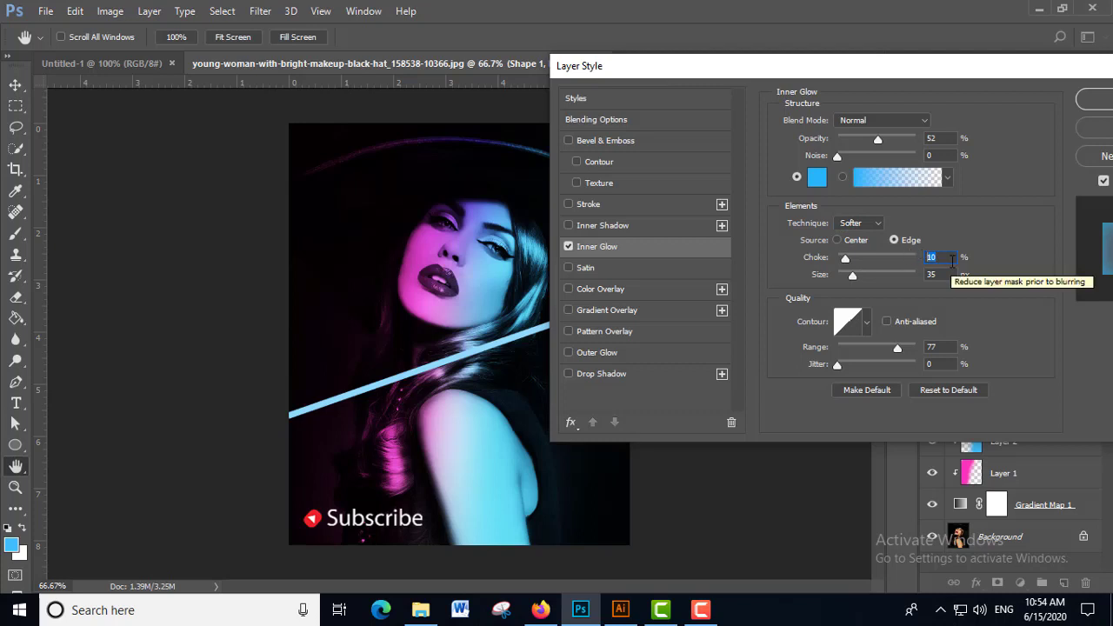
left_click(942, 258)
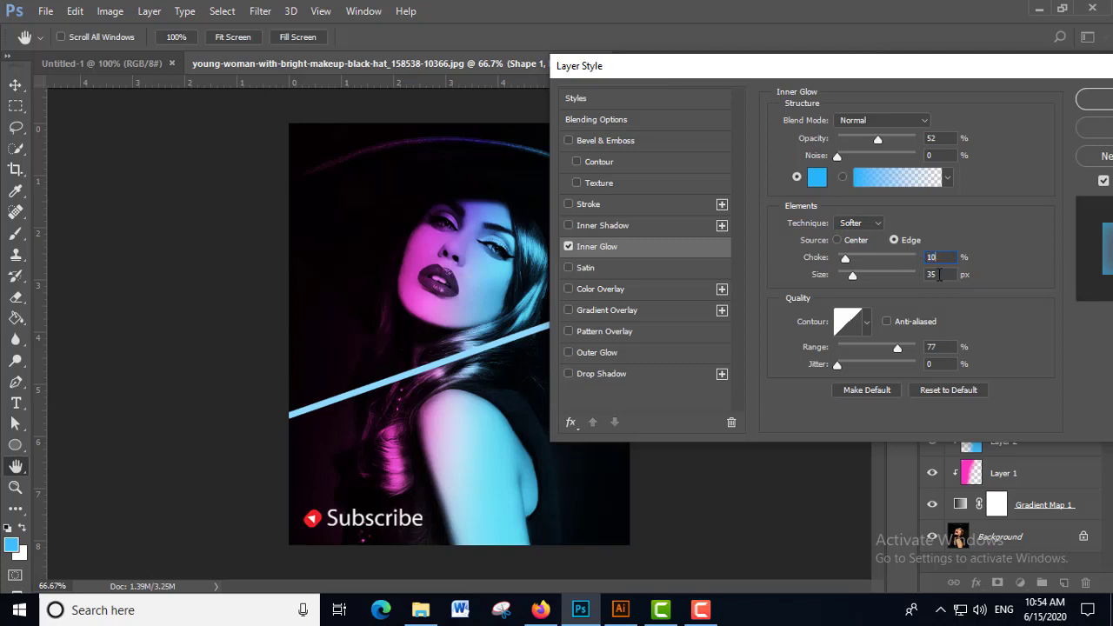
left_click_drag(940, 258, 929, 257)
left_click_drag(921, 67, 727, 67)
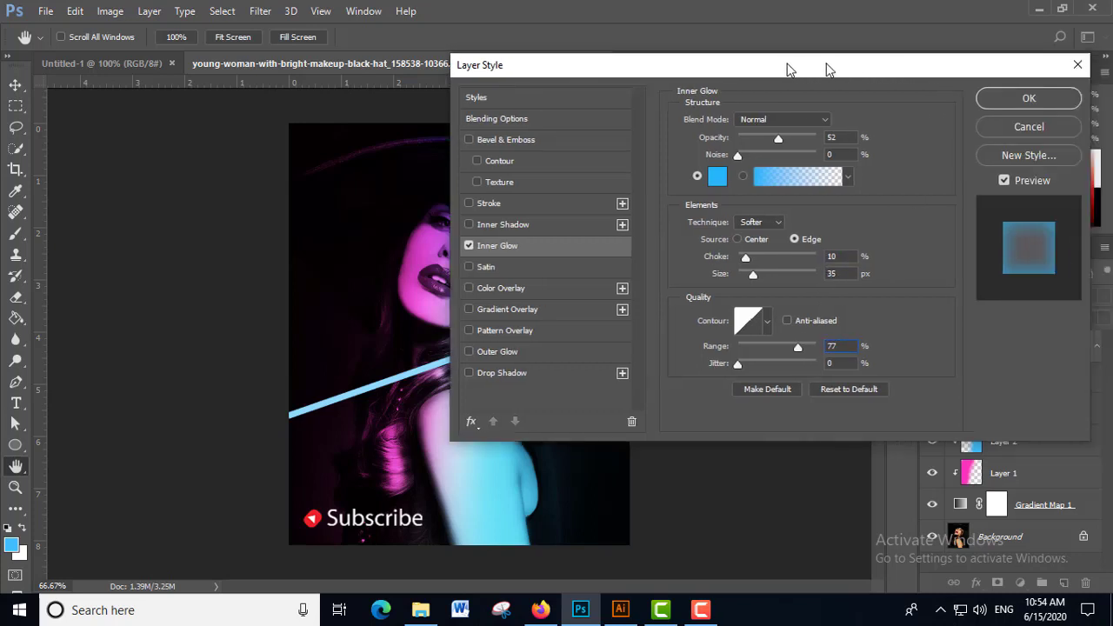
left_click(935, 101)
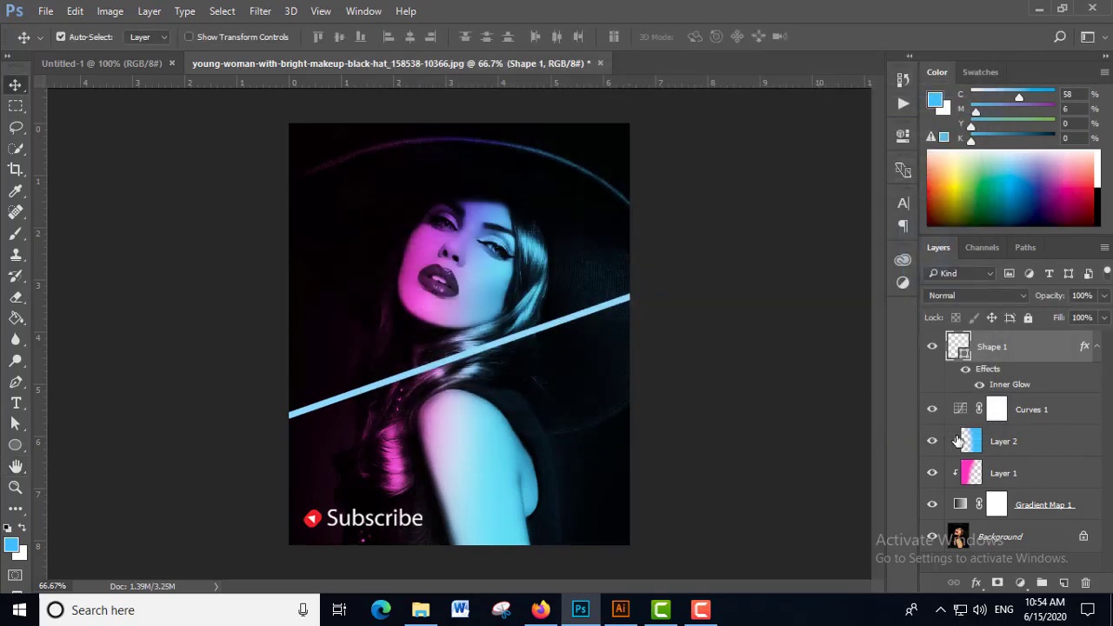
- Add a blue Outer Glow to Shape 1: Lighten, 100% opacity, spread 12%, size 40 px
left_click(976, 585)
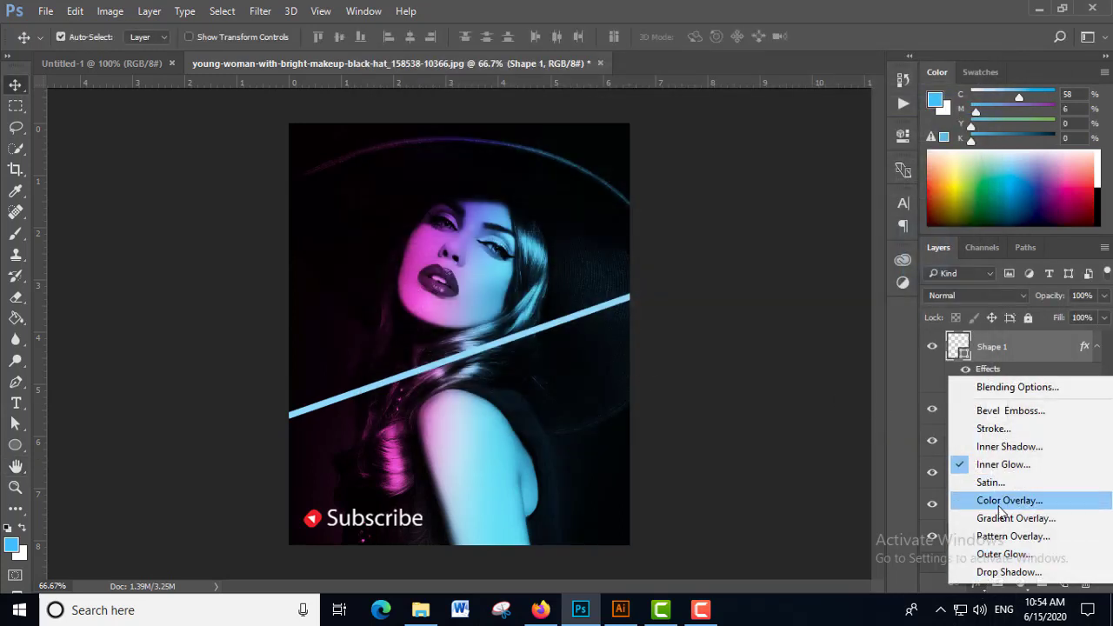
left_click(1003, 554)
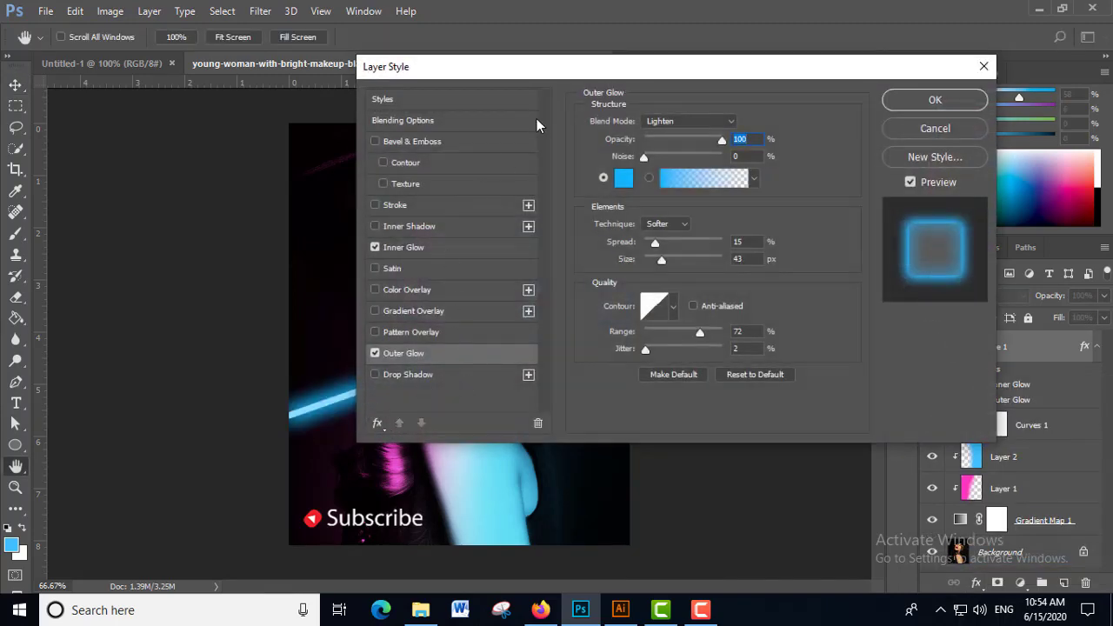
left_click_drag(521, 67, 682, 63)
left_click(450, 324)
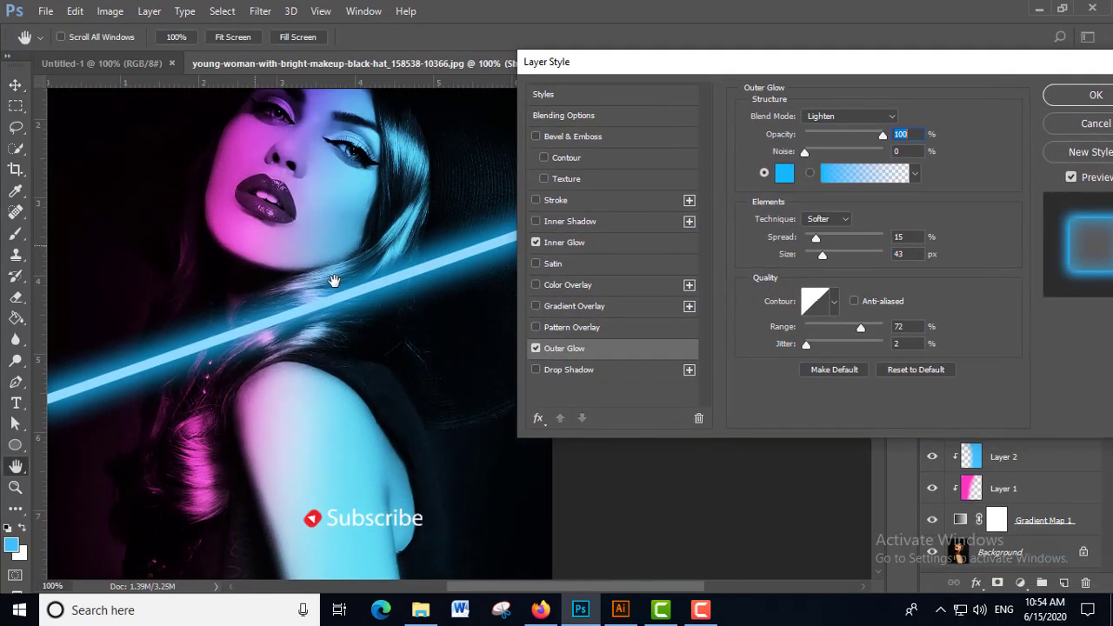
left_click_drag(336, 278, 388, 275)
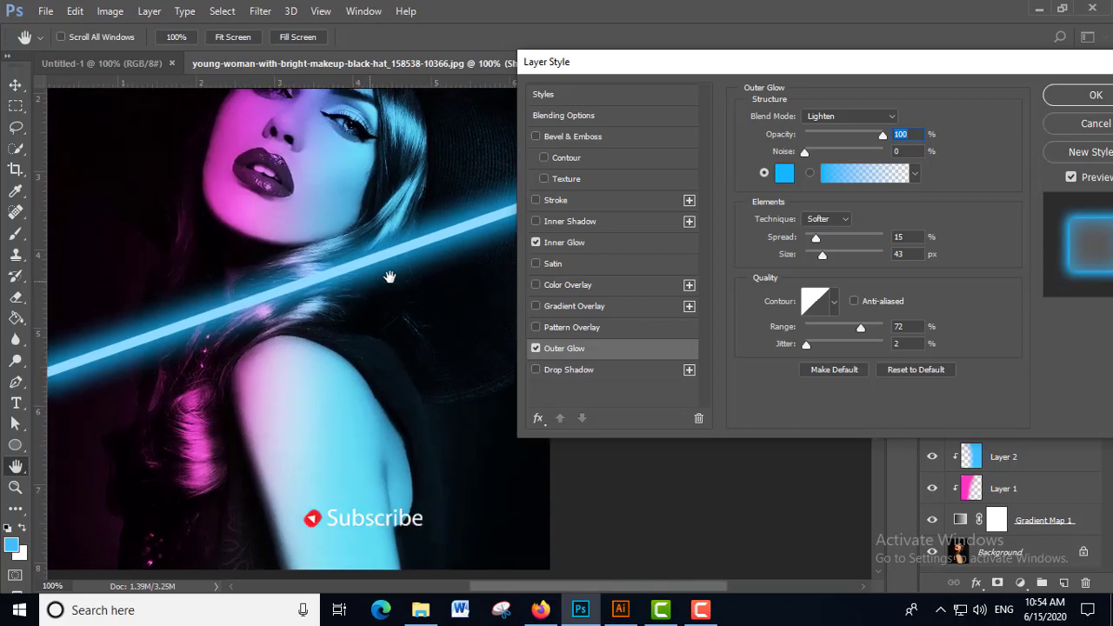
left_click_drag(735, 60, 788, 65)
left_click(909, 121)
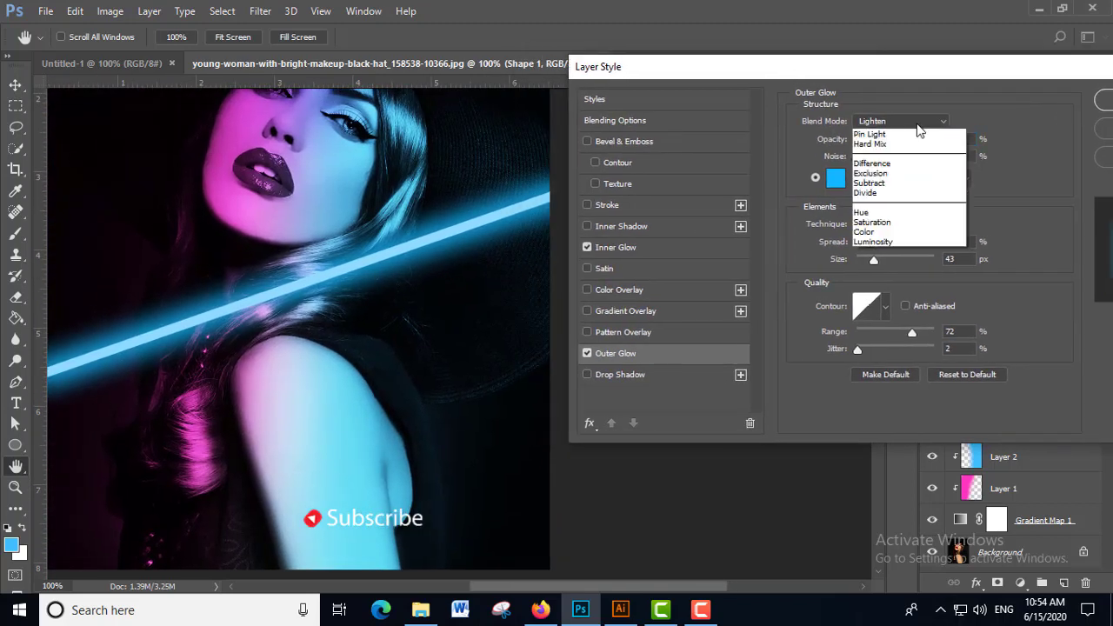
left_click(877, 226)
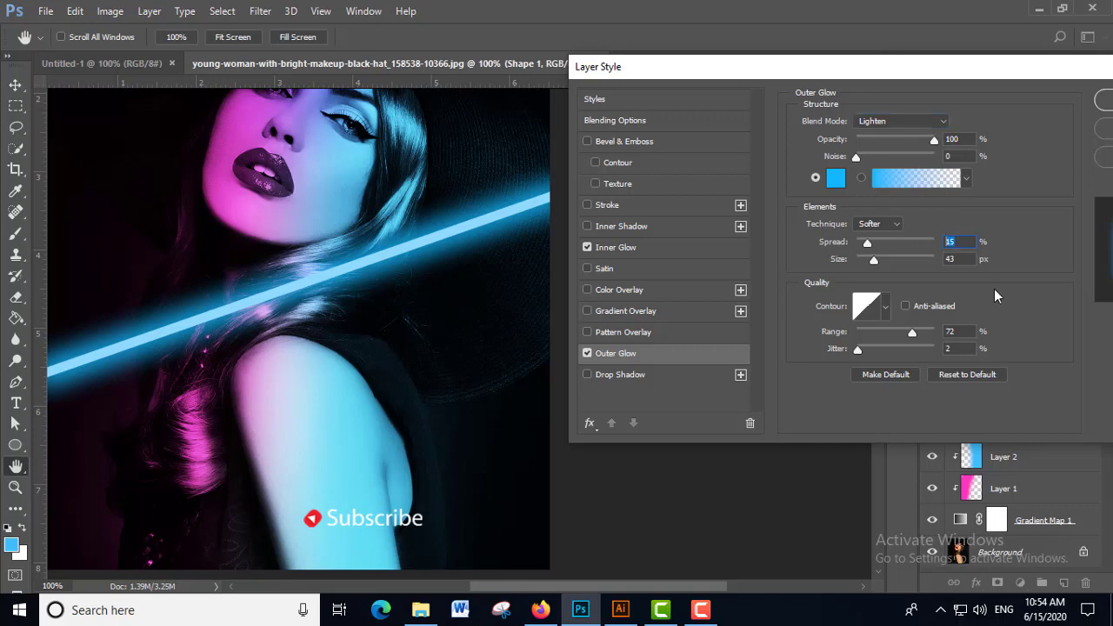
type("12")
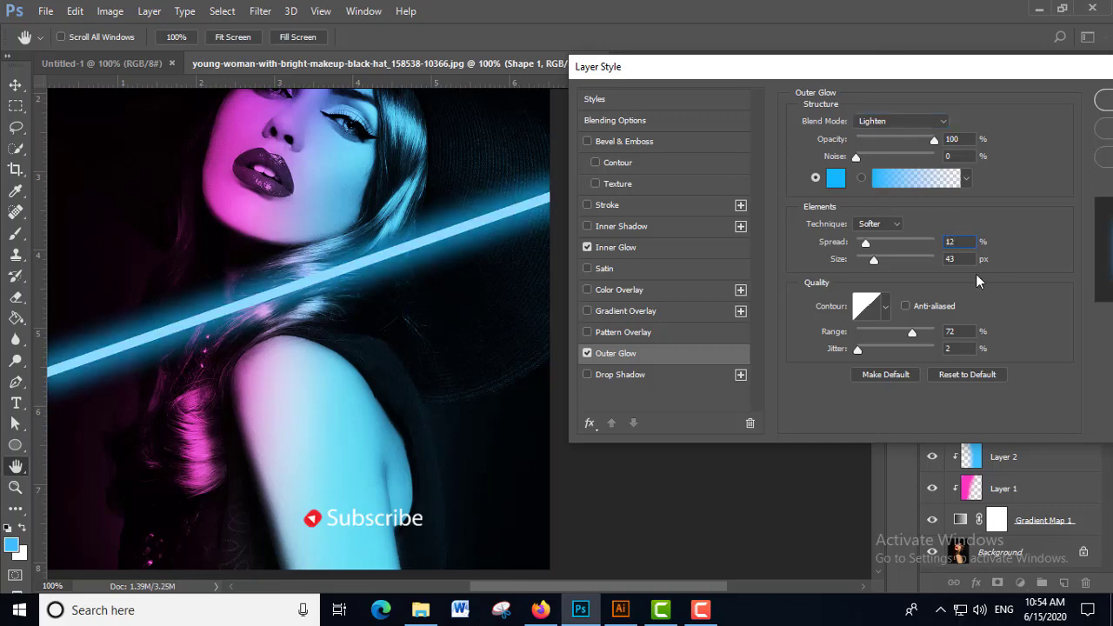
left_click(950, 258)
type("40")
type("77")
type("3")
left_click_drag(956, 66, 752, 62)
- Apply the Outer Glow and nudge the neon line slightly into position
left_click(972, 102)
key("v")
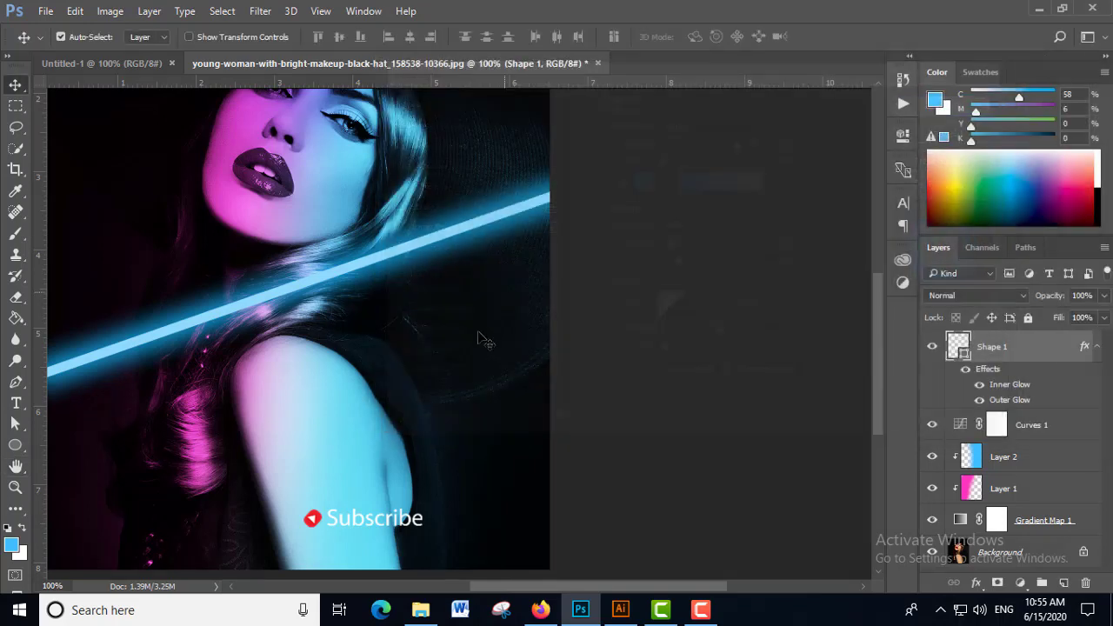
left_click_drag(479, 336, 472, 348)
key("ctrl+minus")
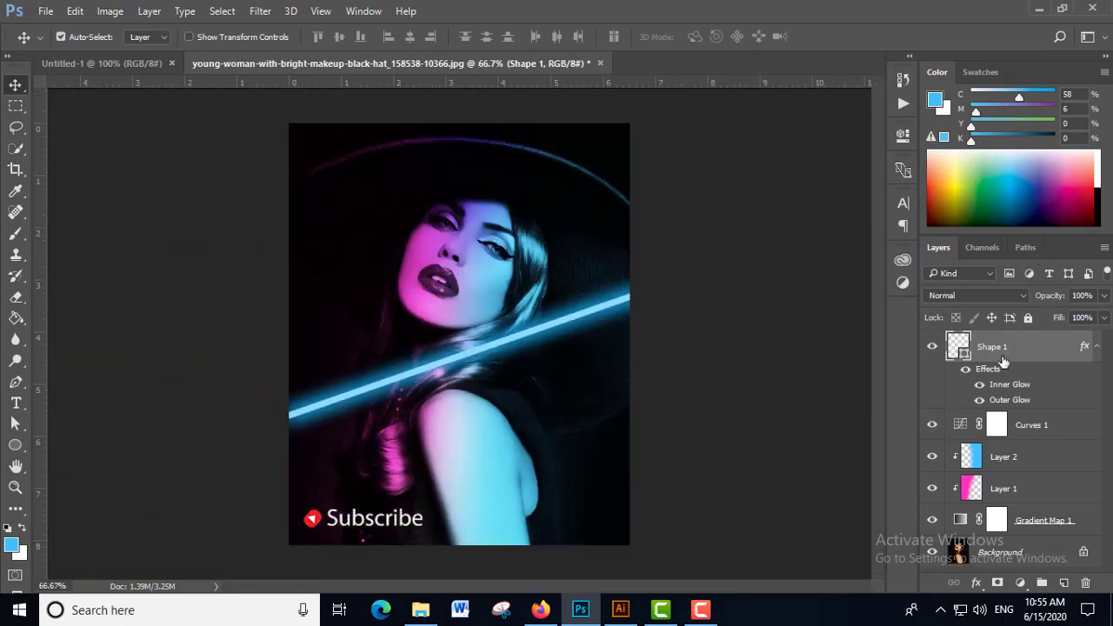
- Duplicate the line layer twice, creating Shape 1 copy and Shape 1 copy 2
right_click(1020, 348)
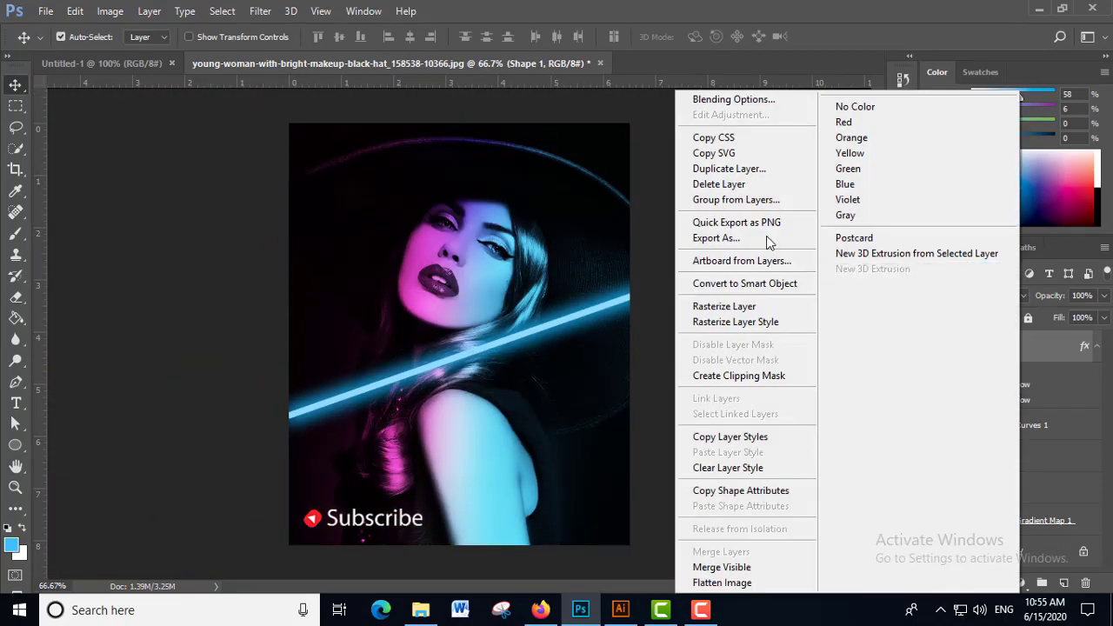
left_click(731, 169)
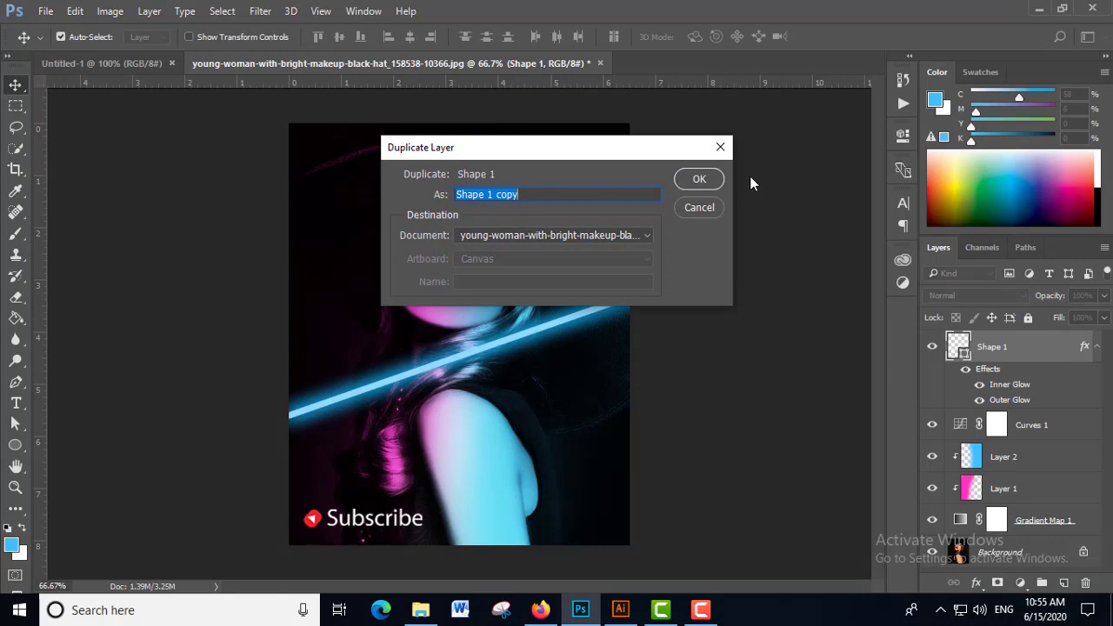
left_click(701, 180)
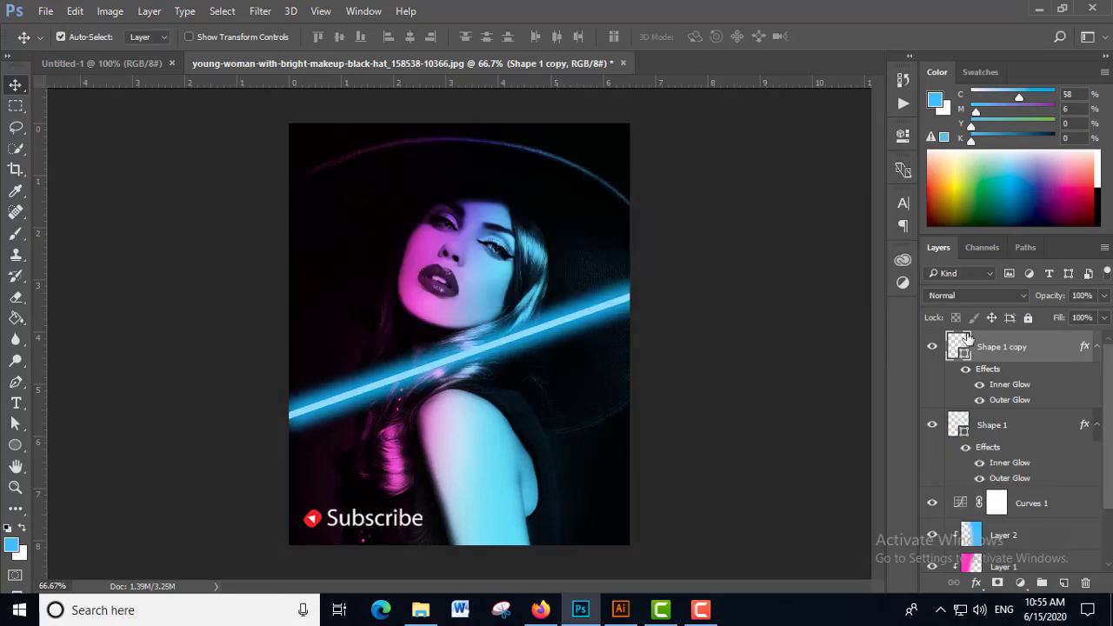
right_click(1040, 353)
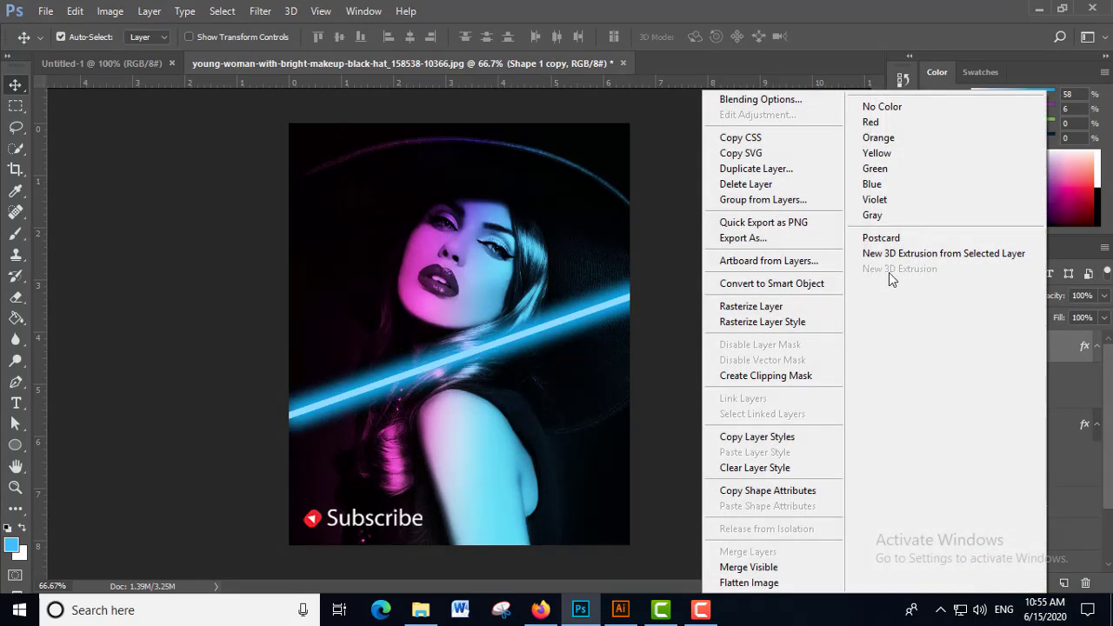
left_click(763, 172)
left_click(701, 181)
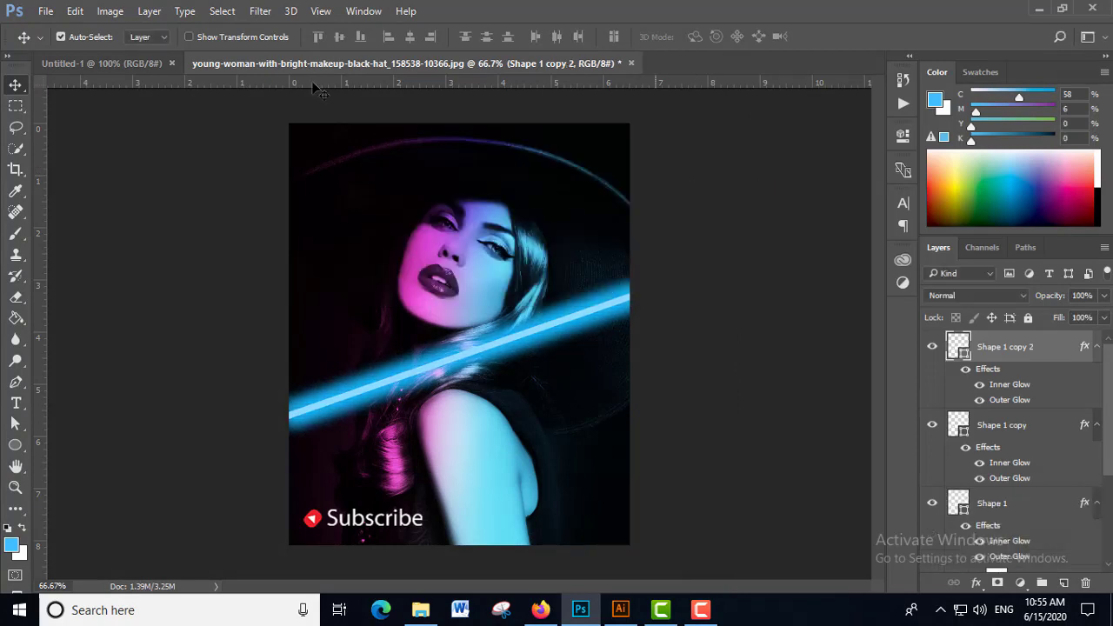
left_click(75, 12)
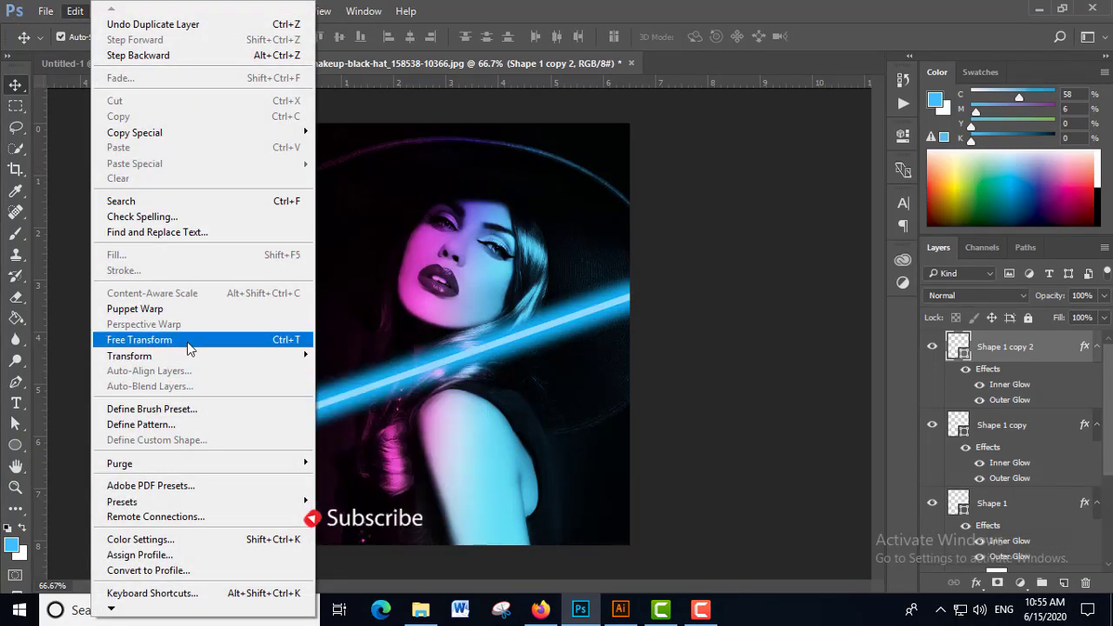
- Free-transform Shape 1 copy 2, moving it lower and rotating it about 27.5°
left_click(187, 341)
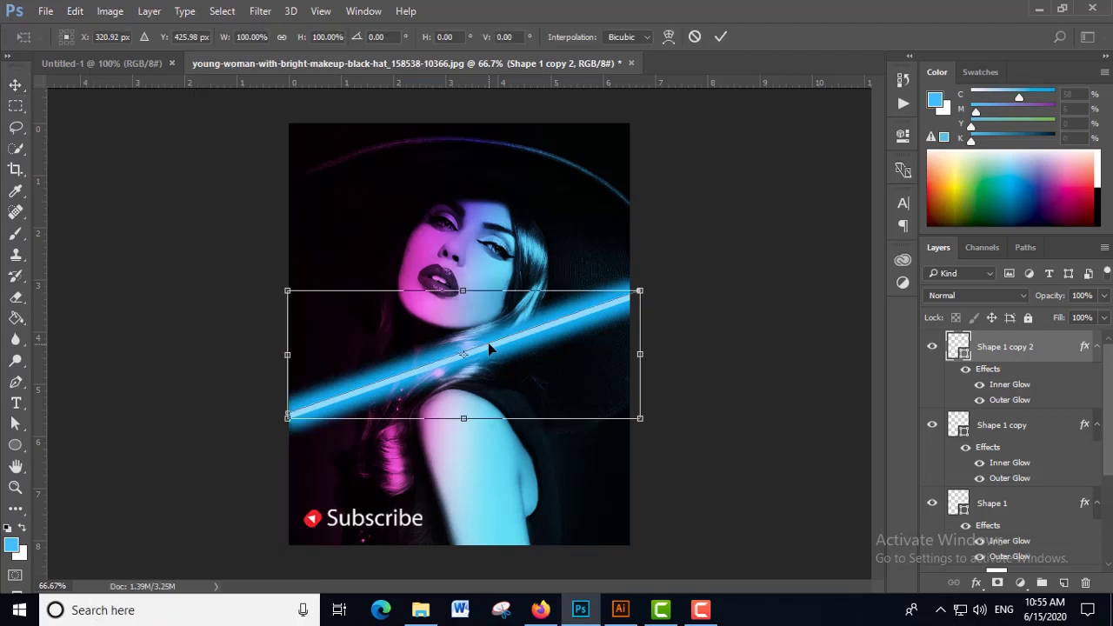
left_click_drag(490, 348, 493, 421)
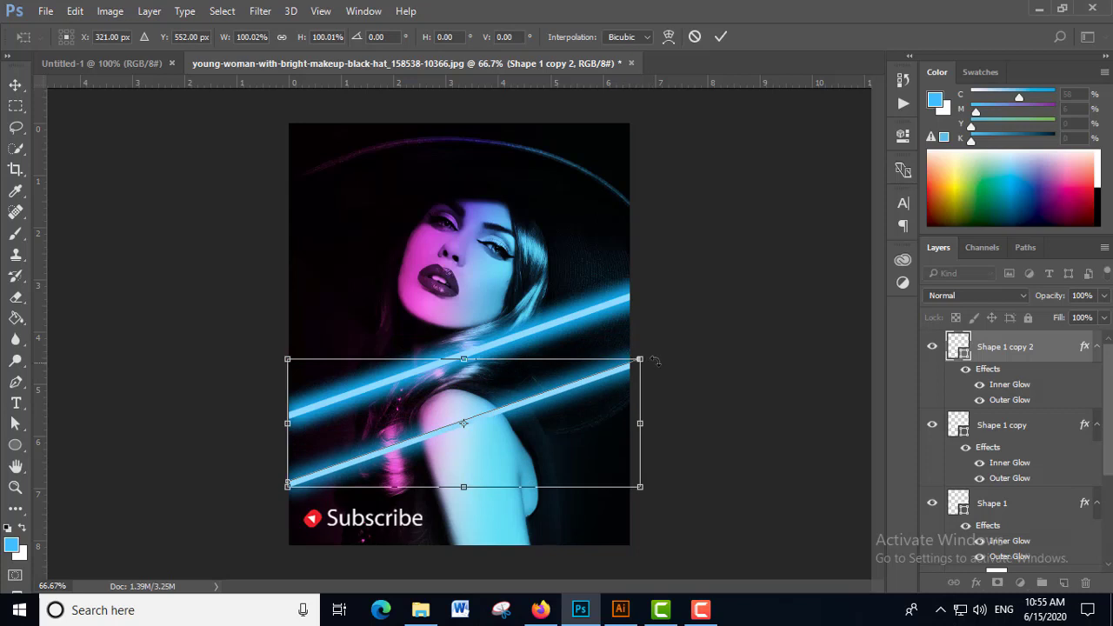
left_click_drag(655, 360, 659, 425)
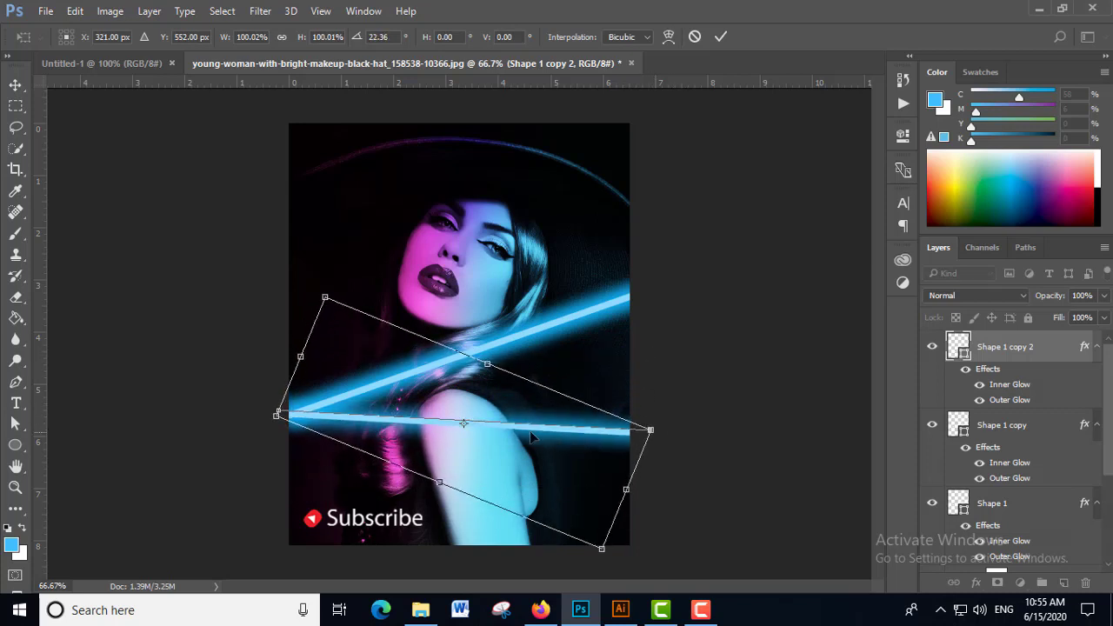
left_click_drag(485, 428, 484, 445)
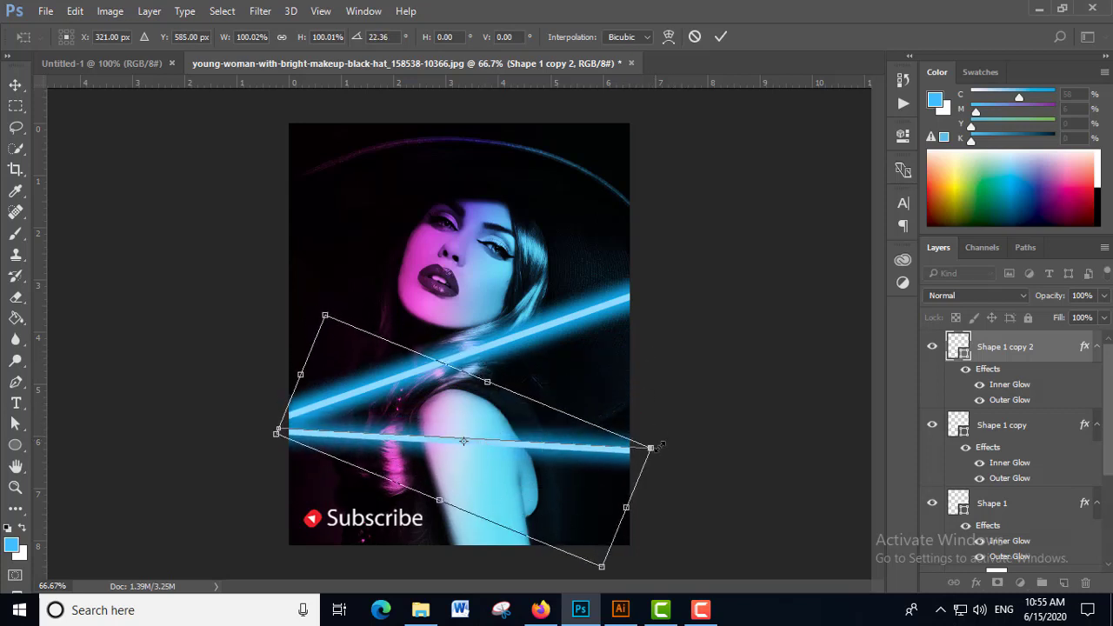
left_click_drag(675, 441, 672, 461)
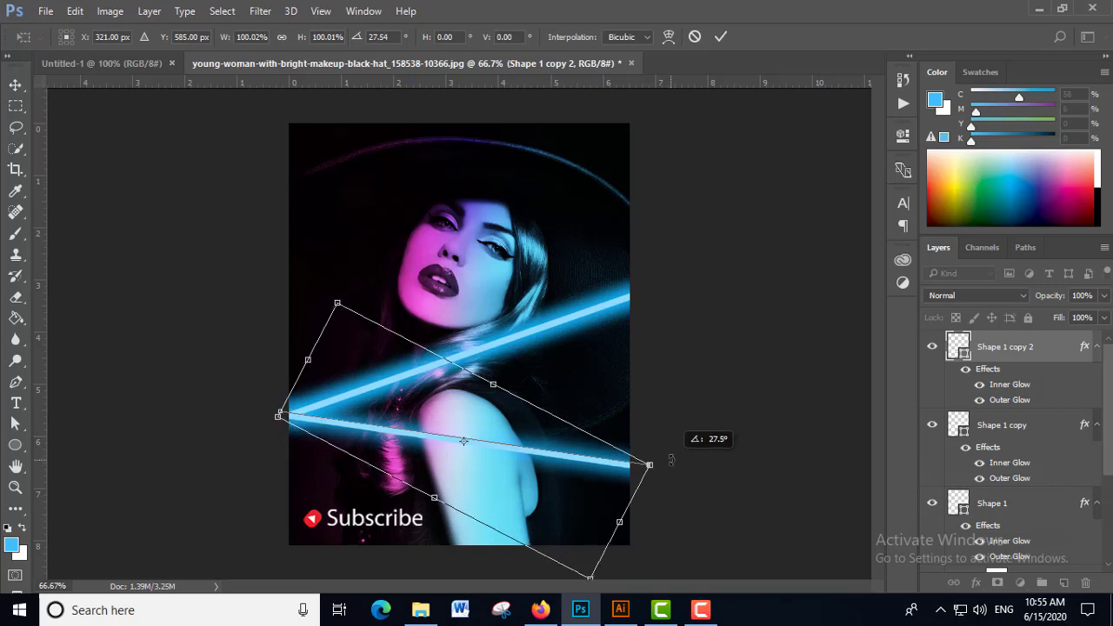
left_click(721, 38)
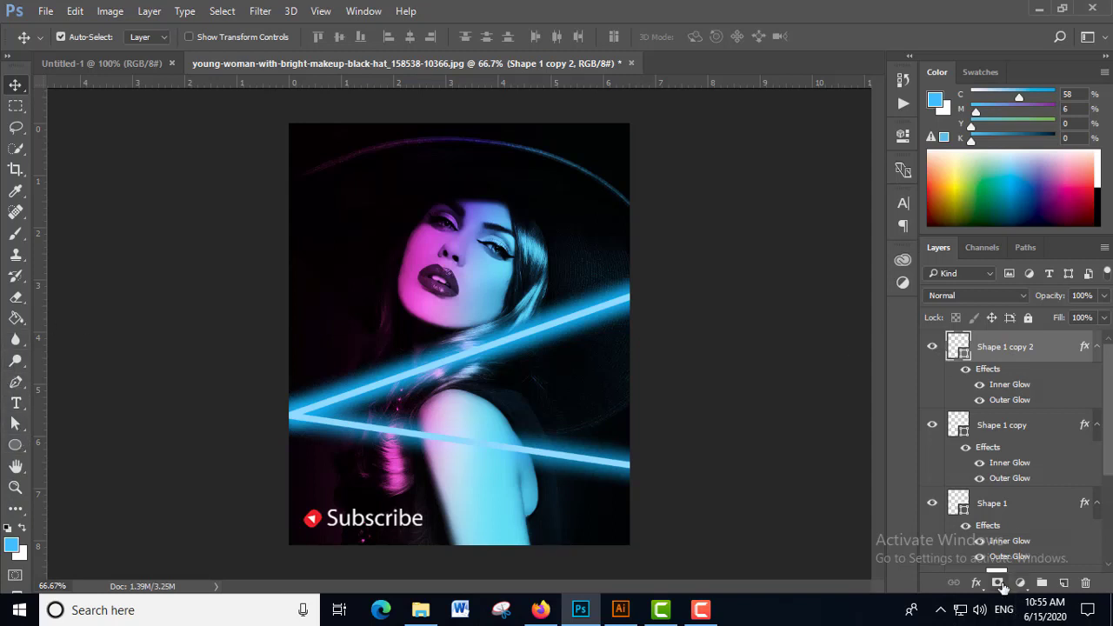
- Add a layer mask to Shape 1 copy 2 and set black as the painting colour
left_click(1000, 583)
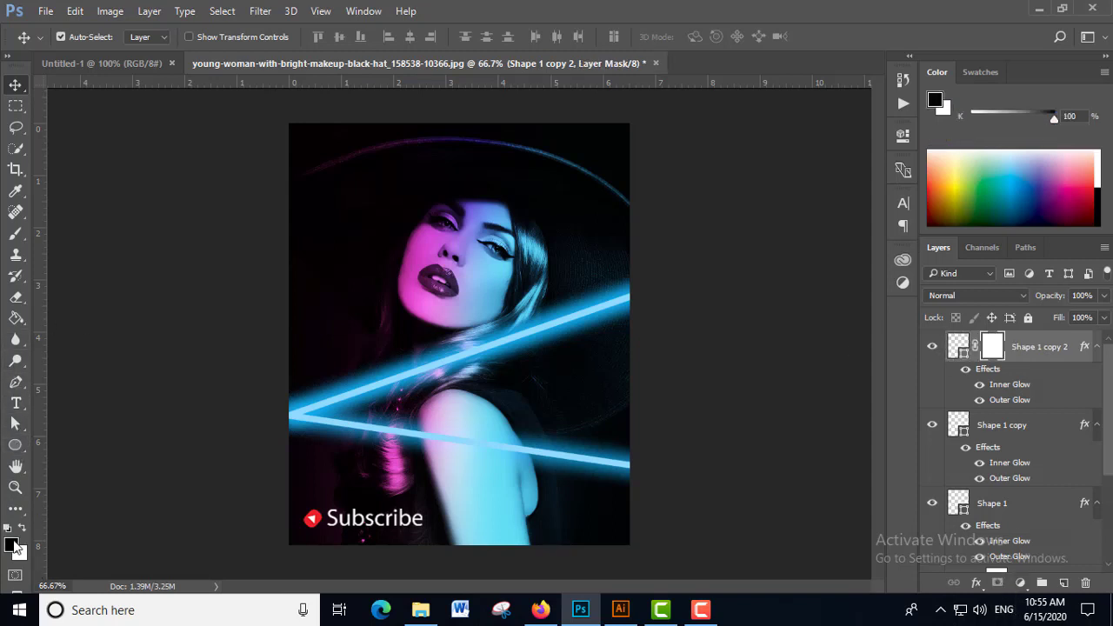
left_click(12, 545)
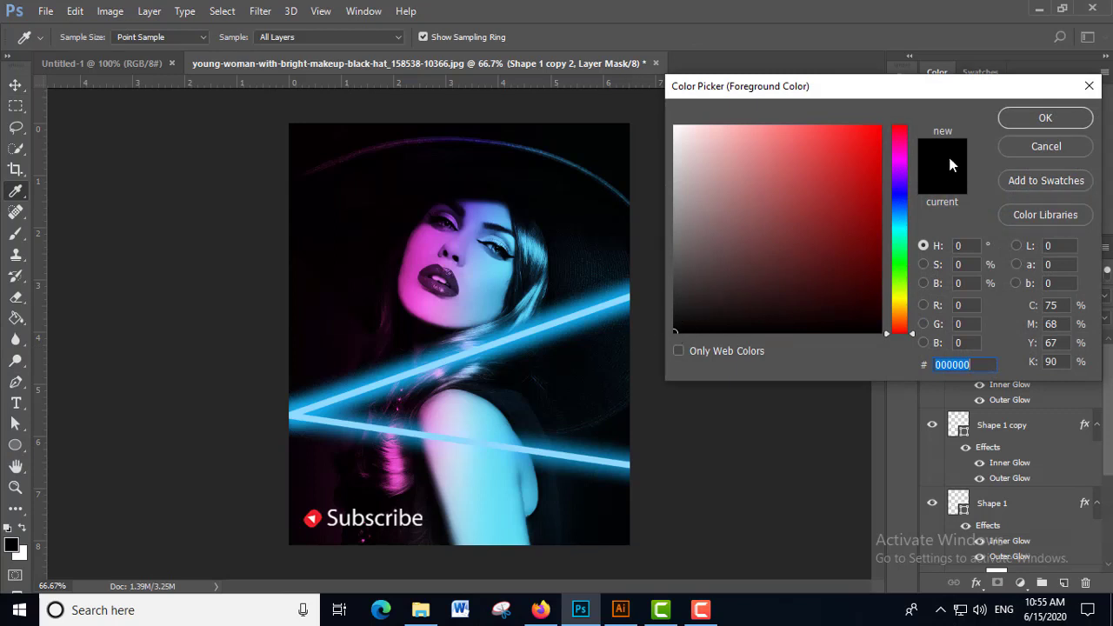
left_click(1040, 118)
left_click(16, 233)
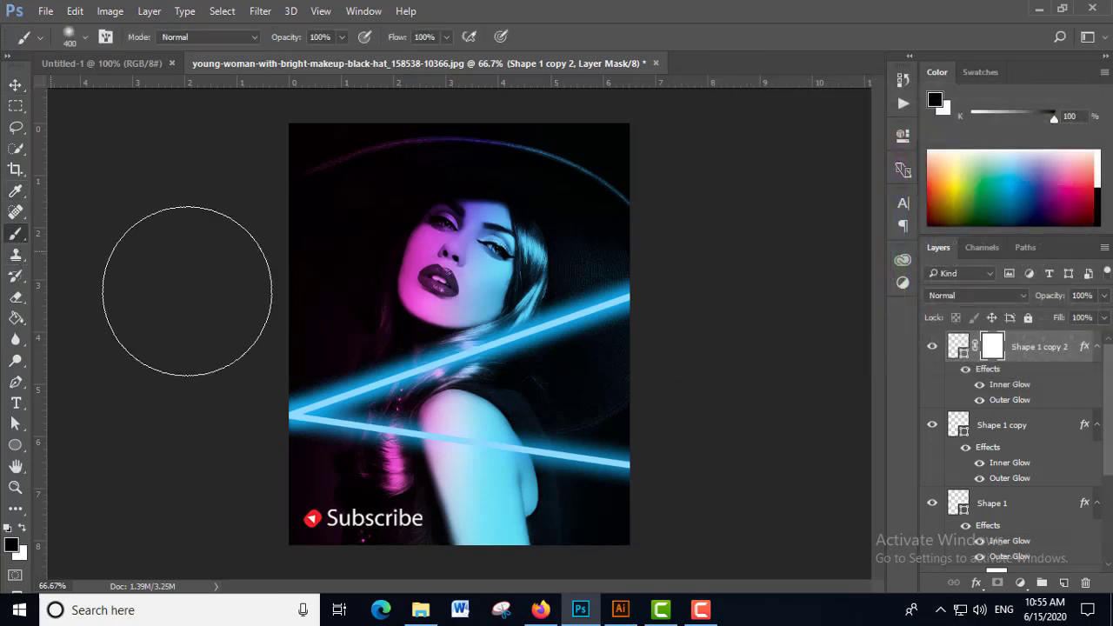
- With a small brush, paint the mask over the lower beam where it crosses the shoulder
key("bracketleft")
key("bracketleft")
key("bracketleft")
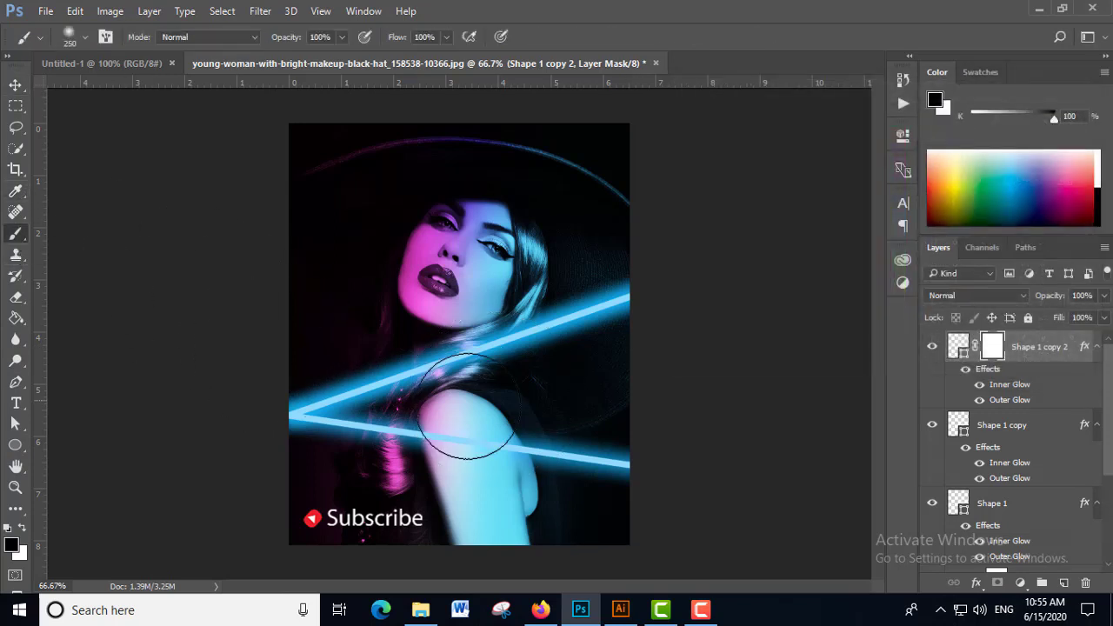
left_click(470, 452, "ctrl")
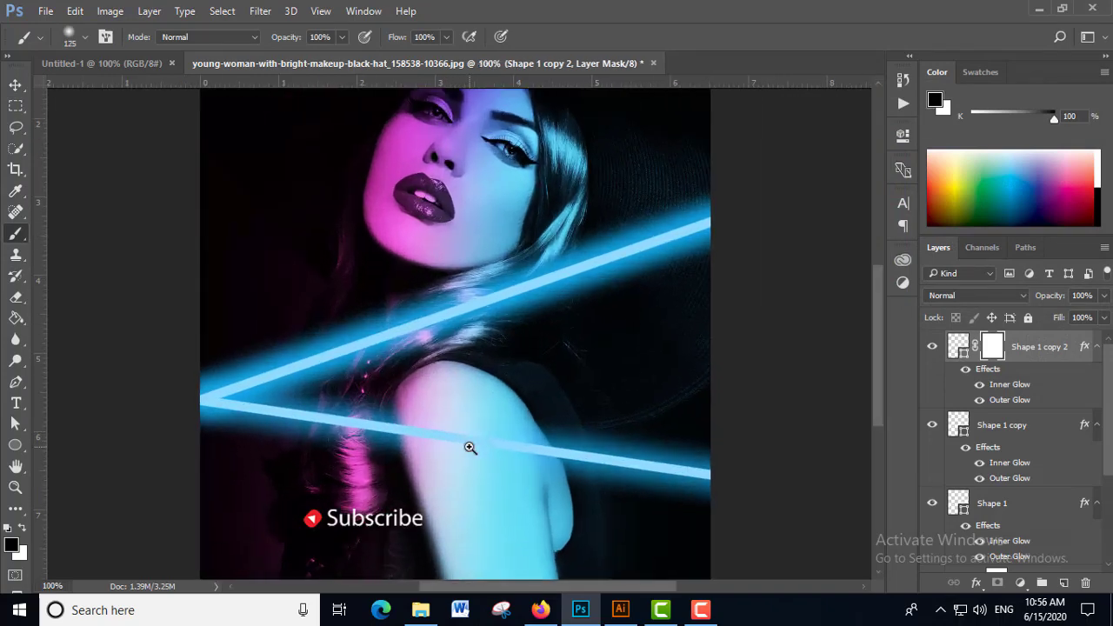
left_click(470, 448, "ctrl")
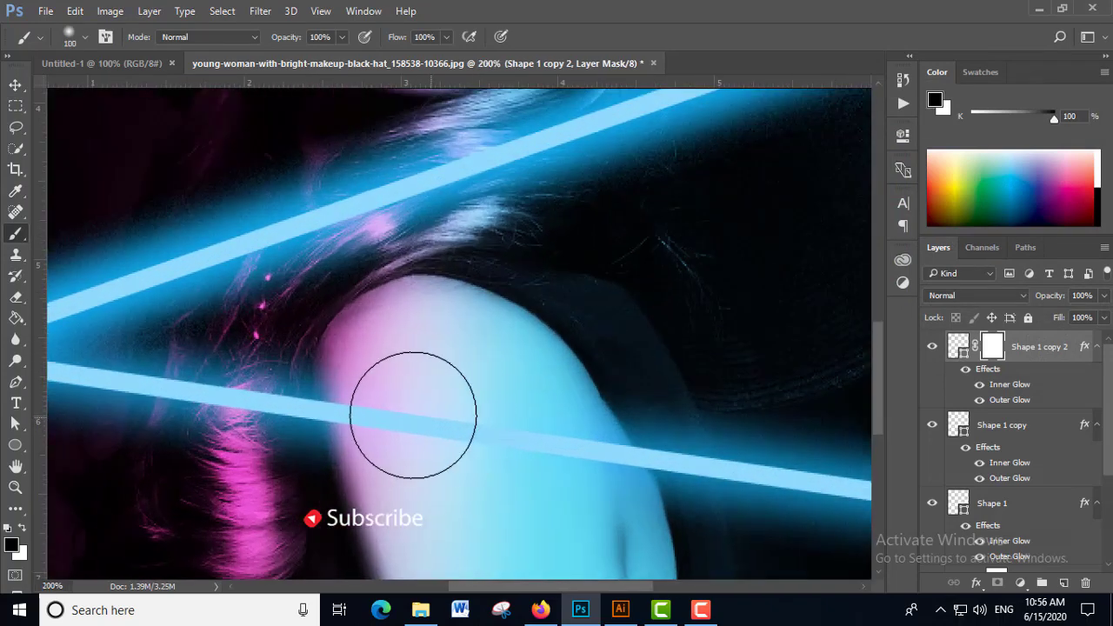
key("bracketleft")
key("bracketleft")
key("bracketleft")
key("bracketleft")
key("bracketleft")
key("bracketleft")
key("bracketleft")
mouse_move(360, 390)
left_mouse_down()
mouse_move(391, 435)
mouse_move(355, 389)
mouse_move(380, 438)
mouse_move(380, 390)
mouse_move(370, 409)
mouse_move(427, 398)
mouse_move(495, 447)
mouse_move(542, 463)
mouse_move(572, 443)
mouse_move(584, 455)
mouse_move(575, 427)
mouse_move(613, 474)
left_mouse_up()
key("bracketleft")
key("bracketleft")
key("bracketleft")
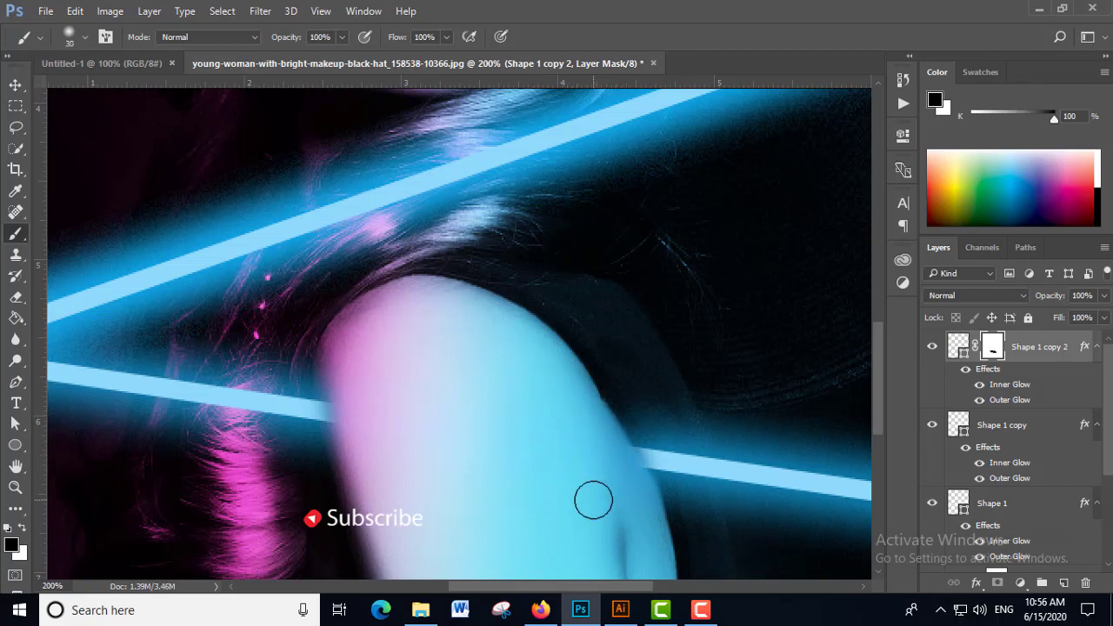
key("ctrl+0")
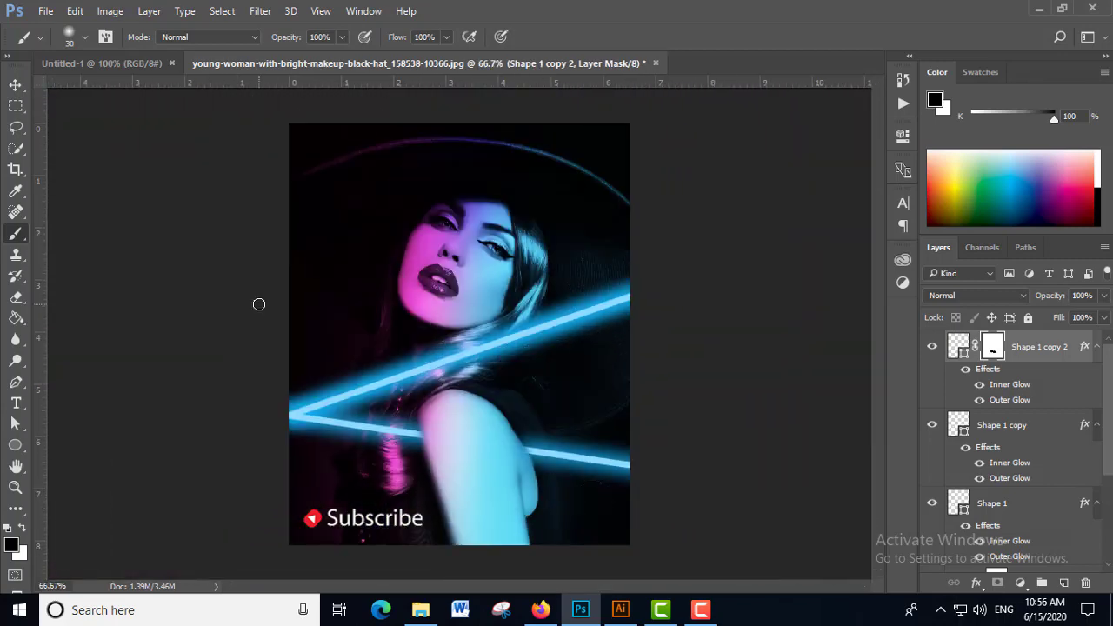
- Duplicate the masked Shape 1 copy 2 layer as Shape 1 copy 3, then zoom out slightly
left_click(18, 85)
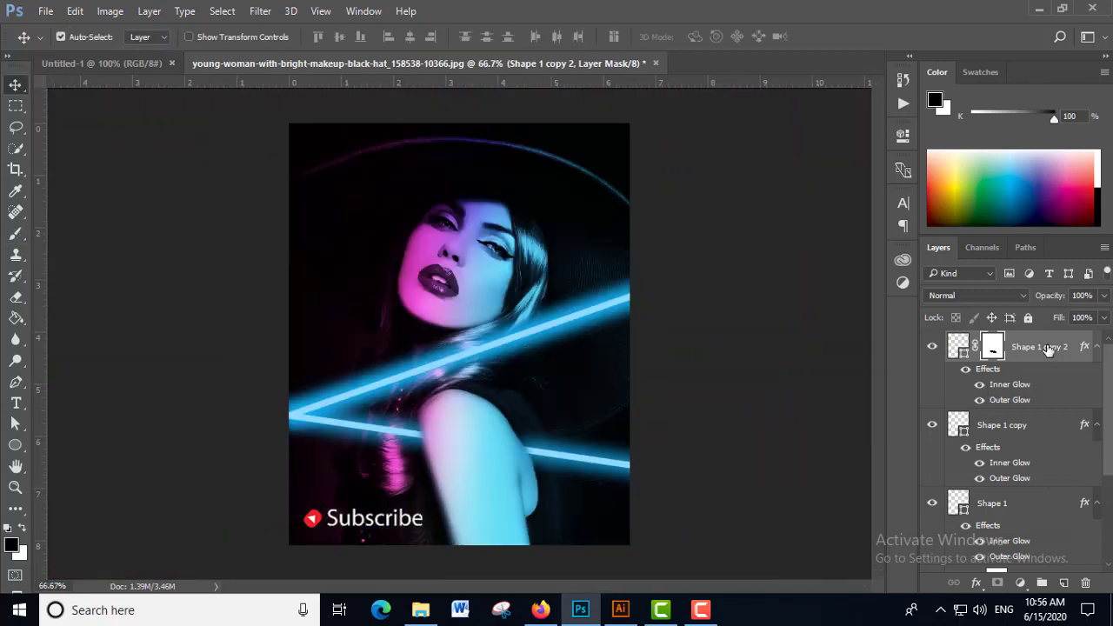
right_click(1043, 350)
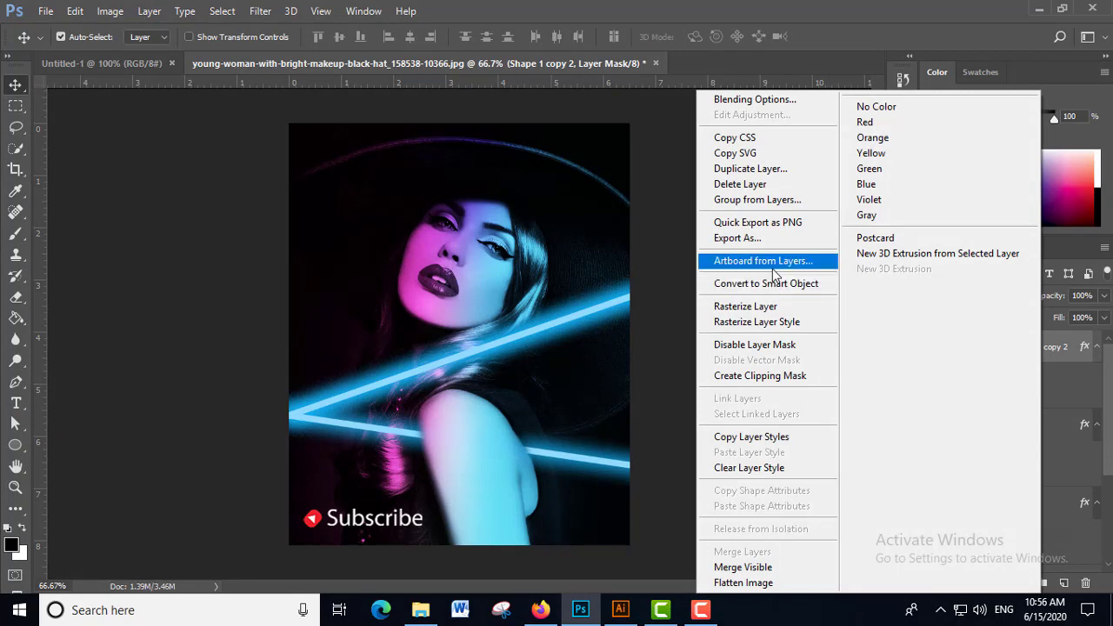
left_click(755, 169)
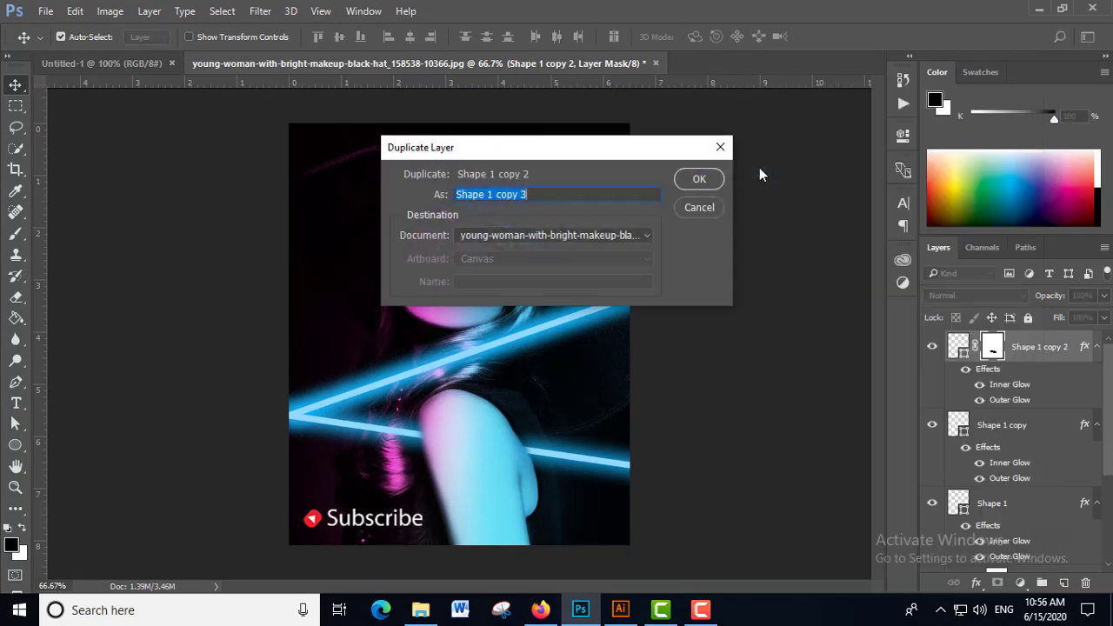
left_click(715, 177)
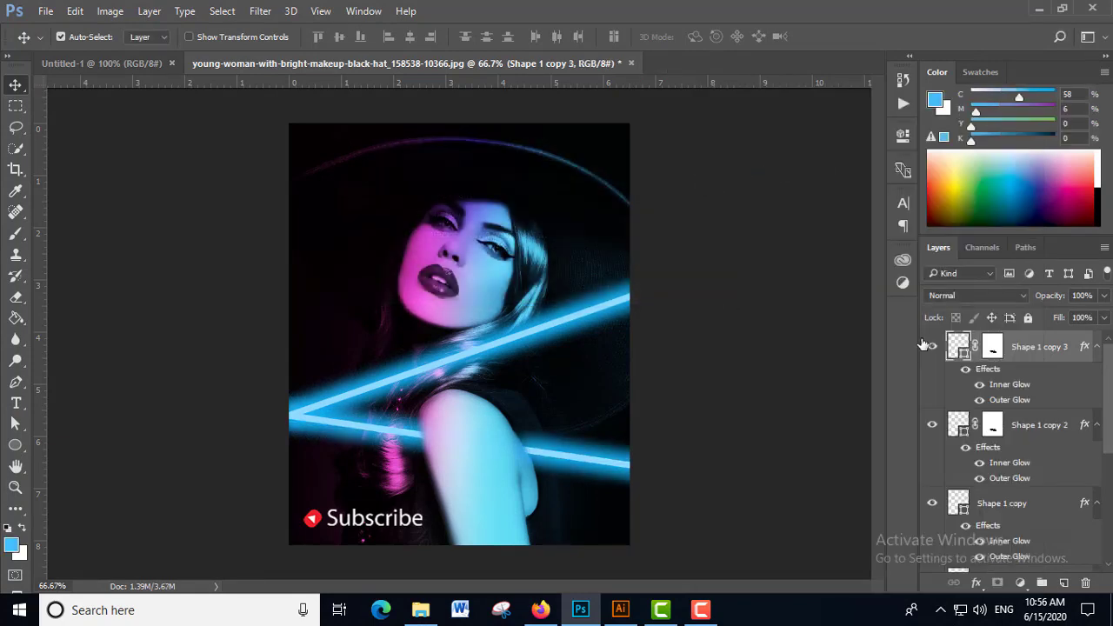
key("ctrl+minus")
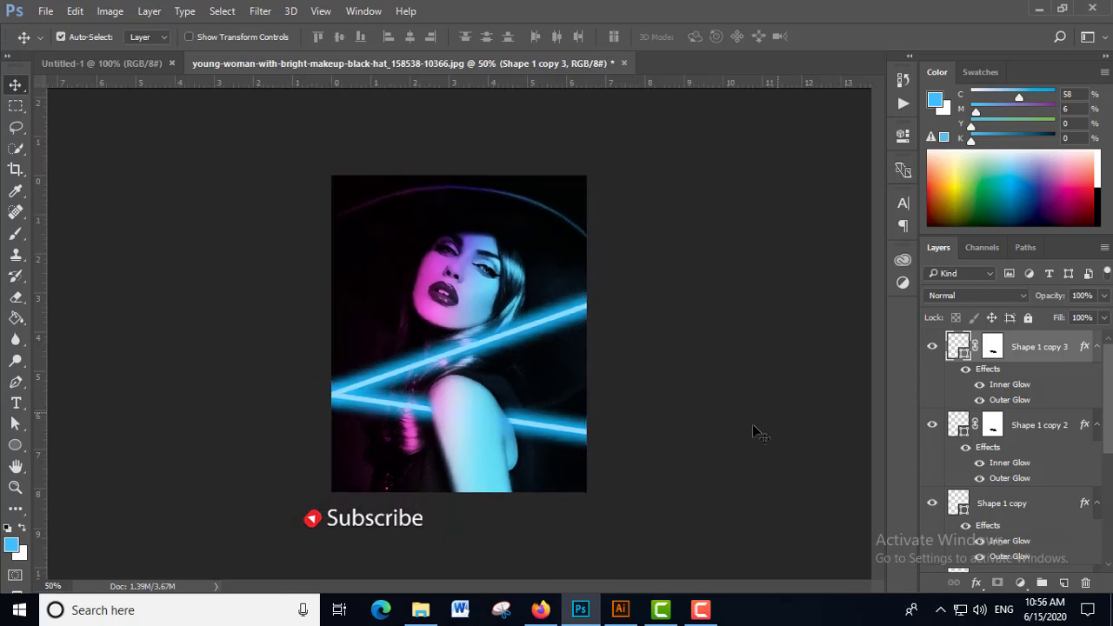